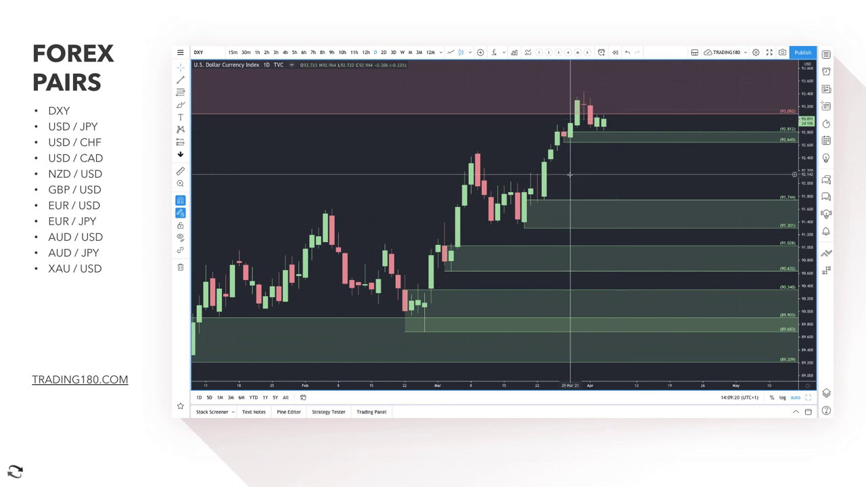
{"action": "scroll", "coordinate": [571, 174], "scroll_direction": "up", "scroll_amount": 3}
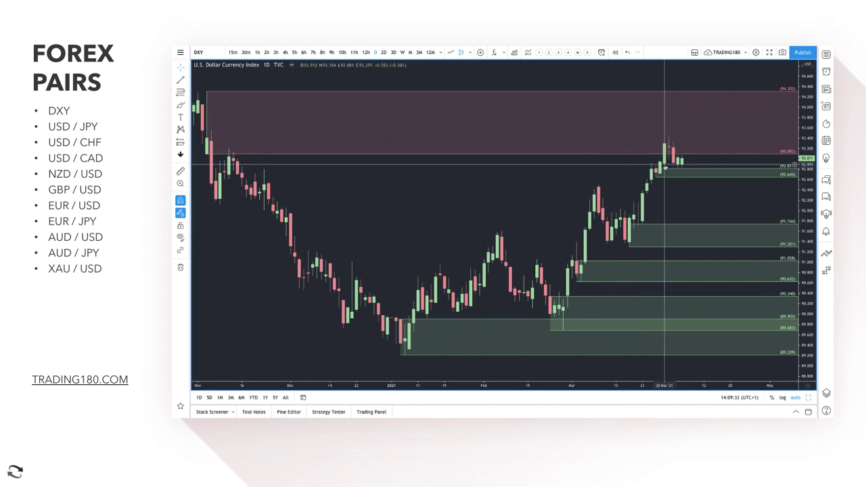
{"action": "scroll", "coordinate": [665, 167], "scroll_direction": "up", "scroll_amount": 3}
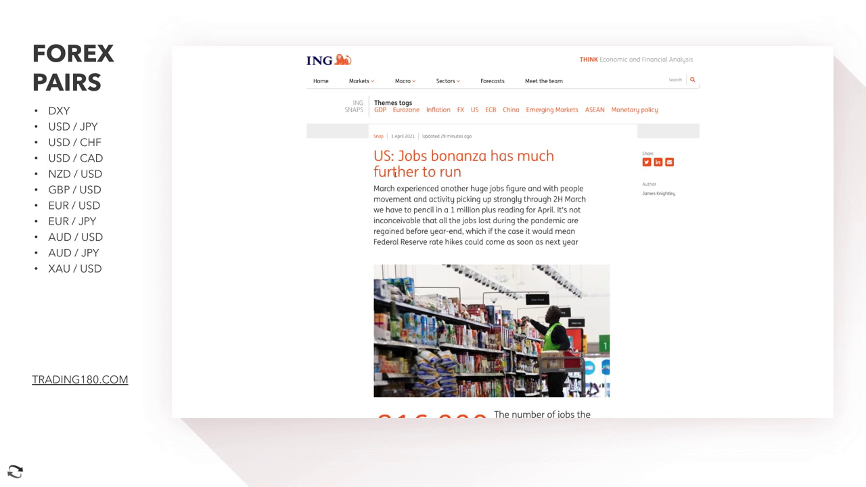
- Highlight the summary paragraph of ING's US jobs article and the December '22 rate-rise quote in the Bloomberg article
{"action": "mouse_move", "coordinate": [378, 189]}
{"action": "left_mouse_down"}
{"action": "mouse_move", "coordinate": [571, 188]}
{"action": "mouse_move", "coordinate": [413, 199]}
{"action": "mouse_move", "coordinate": [576, 199]}
{"action": "mouse_move", "coordinate": [388, 209]}
{"action": "mouse_move", "coordinate": [563, 209]}
{"action": "mouse_move", "coordinate": [420, 221]}
{"action": "mouse_move", "coordinate": [527, 221]}
{"action": "mouse_move", "coordinate": [406, 231]}
{"action": "mouse_move", "coordinate": [566, 232]}
{"action": "mouse_move", "coordinate": [423, 236]}
{"action": "mouse_move", "coordinate": [419, 244]}
{"action": "mouse_move", "coordinate": [579, 242]}
{"action": "left_mouse_up"}
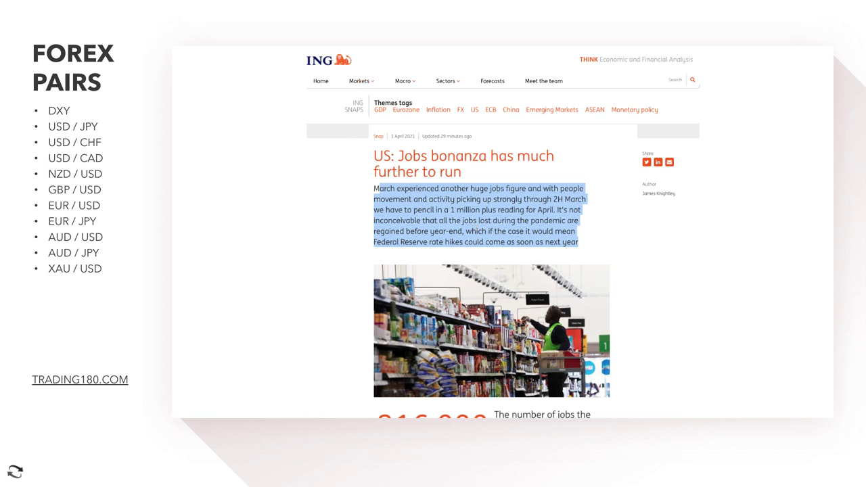
{"action": "left_click", "coordinate": [399, 42]}
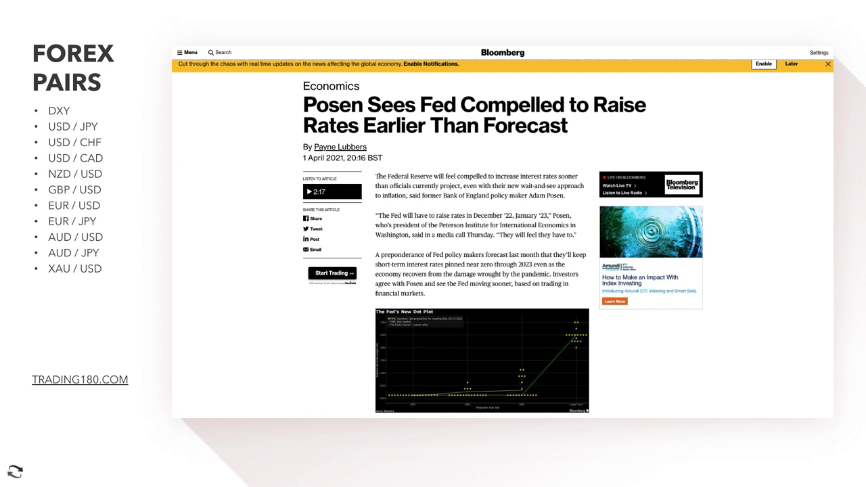
{"action": "left_click_drag", "start_coordinate": [376, 176], "coordinate": [578, 238]}
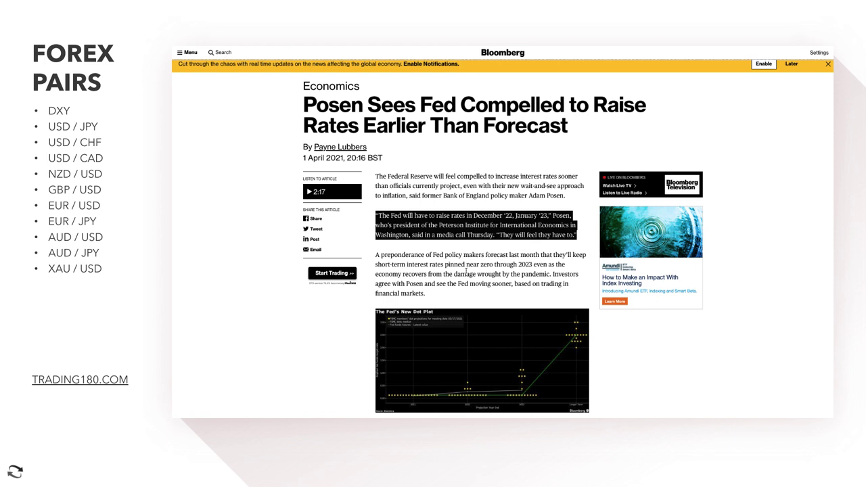
{"action": "left_click", "coordinate": [443, 206]}
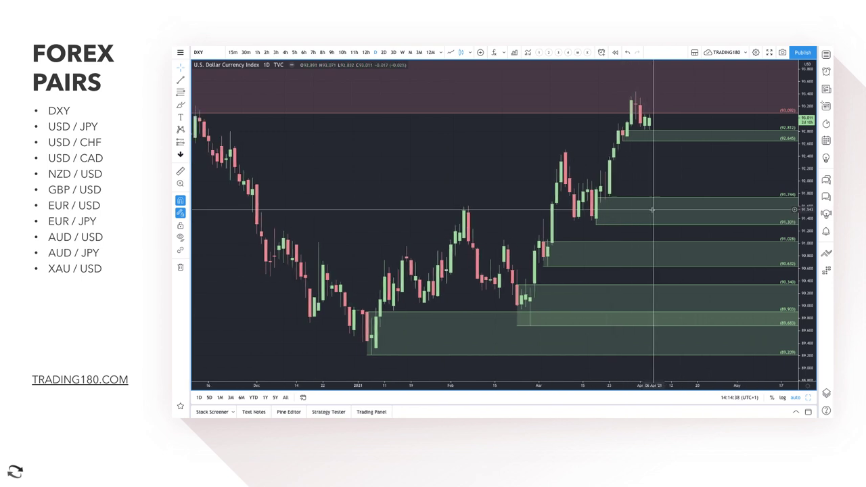
- Brush an upward arrow from the latest DXY candle into the red zone, and a second path dipping to the 91.744–91.301 zone and rebounding
{"action": "scroll", "coordinate": [653, 207], "scroll_direction": "down", "scroll_amount": 2}
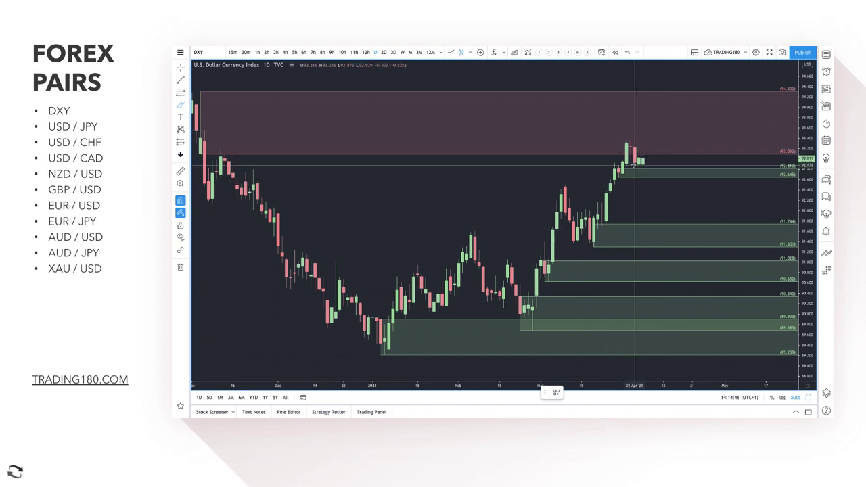
{"action": "left_click_drag", "start_coordinate": [643, 162], "coordinate": [676, 131]}
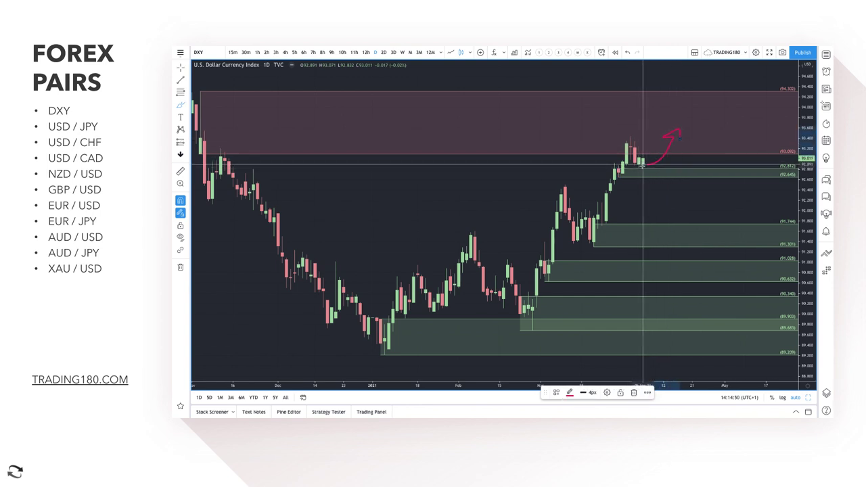
{"action": "mouse_move", "coordinate": [642, 164]}
{"action": "left_mouse_down"}
{"action": "mouse_move", "coordinate": [657, 226]}
{"action": "mouse_move", "coordinate": [679, 232]}
{"action": "mouse_move", "coordinate": [703, 192]}
{"action": "mouse_move", "coordinate": [706, 201]}
{"action": "left_mouse_up"}
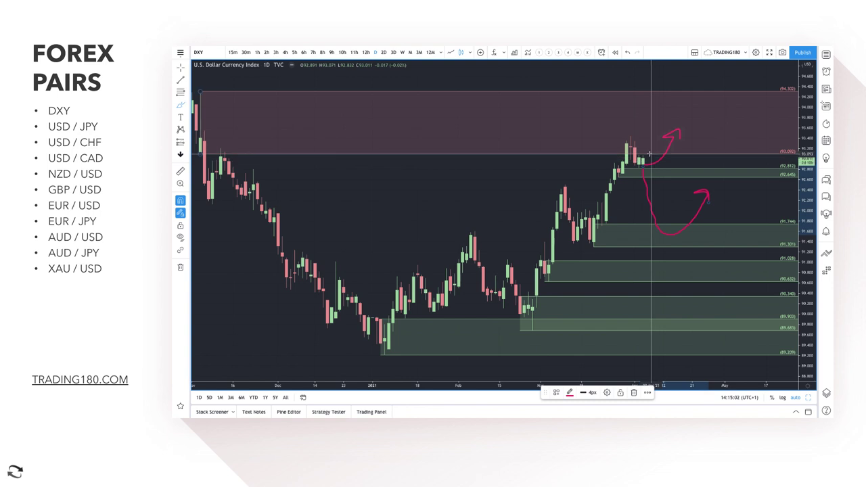
- Handwrite an S and a B beside the upward arrow with the brush and circle both letters
{"action": "scroll", "coordinate": [625, 170], "scroll_direction": "up", "scroll_amount": 3}
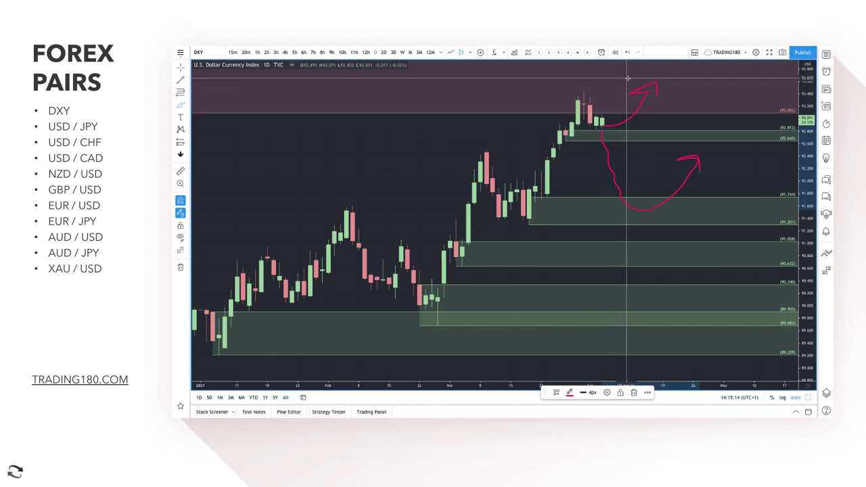
{"action": "left_click_drag", "start_coordinate": [628, 70], "coordinate": [615, 92]}
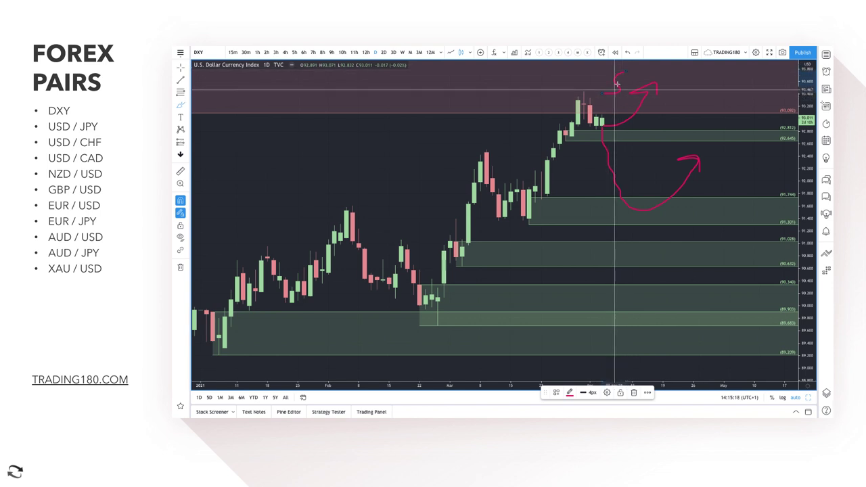
{"action": "mouse_move", "coordinate": [657, 122]}
{"action": "left_mouse_down"}
{"action": "mouse_move", "coordinate": [663, 102]}
{"action": "mouse_move", "coordinate": [668, 120]}
{"action": "mouse_move", "coordinate": [654, 125]}
{"action": "left_mouse_up"}
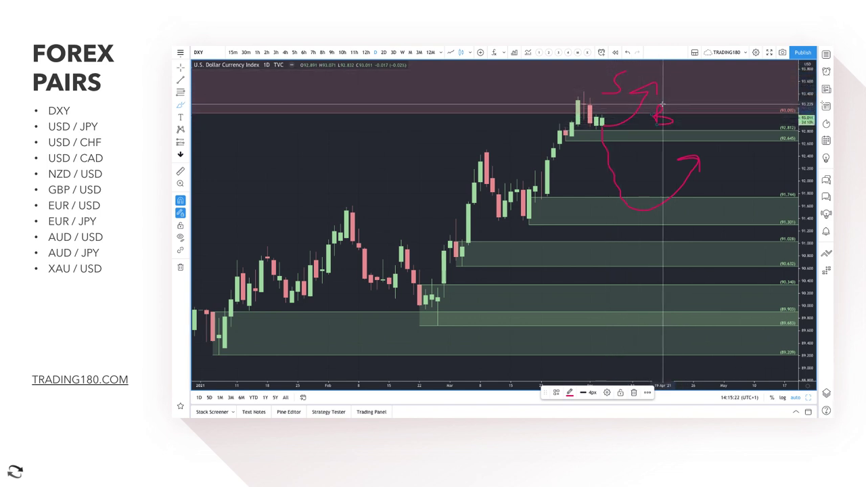
{"action": "mouse_move", "coordinate": [598, 72]}
{"action": "left_mouse_down"}
{"action": "mouse_move", "coordinate": [626, 96]}
{"action": "mouse_move", "coordinate": [599, 66]}
{"action": "left_mouse_up"}
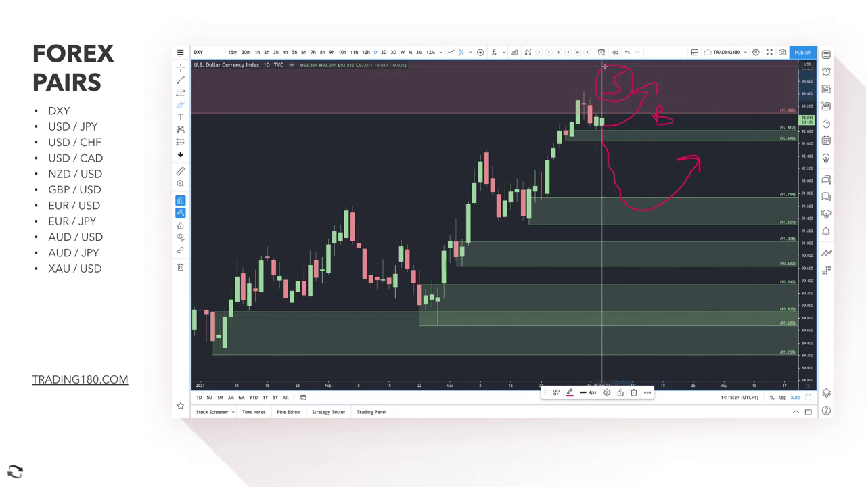
{"action": "mouse_move", "coordinate": [665, 103]}
{"action": "left_mouse_down"}
{"action": "mouse_move", "coordinate": [643, 113]}
{"action": "mouse_move", "coordinate": [668, 131]}
{"action": "mouse_move", "coordinate": [662, 99]}
{"action": "left_mouse_up"}
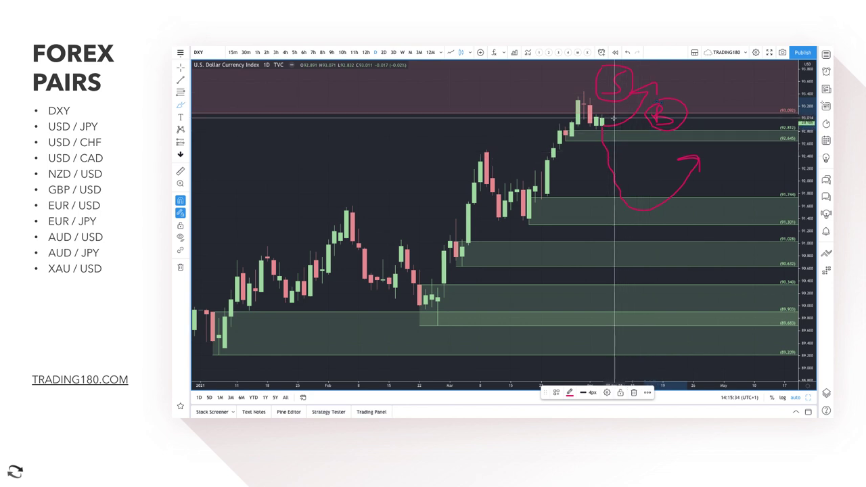
- Annotate the dip path with circled S letters, a zigzag down to the 91.744 zone and a circled B, plus a check mark beside the upper B
{"action": "mouse_move", "coordinate": [638, 144]}
{"action": "left_mouse_down"}
{"action": "mouse_move", "coordinate": [623, 148]}
{"action": "mouse_move", "coordinate": [639, 159]}
{"action": "left_mouse_up"}
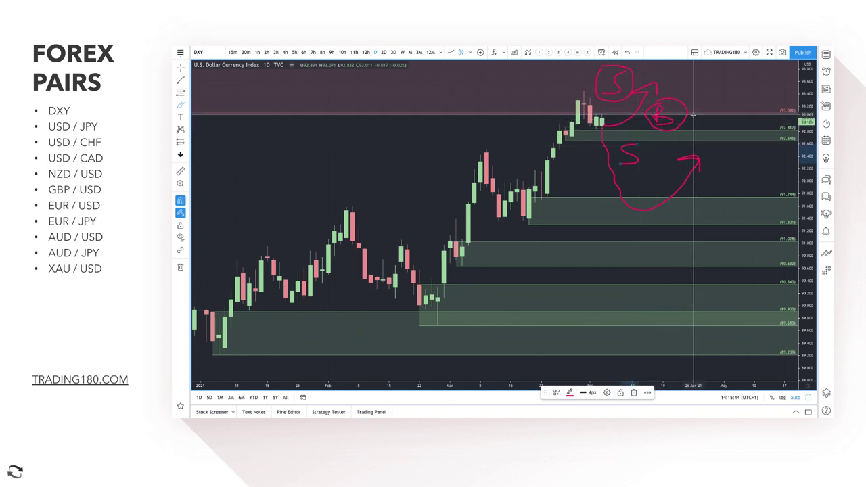
{"action": "mouse_move", "coordinate": [692, 115]}
{"action": "left_mouse_down"}
{"action": "mouse_move", "coordinate": [705, 129]}
{"action": "mouse_move", "coordinate": [733, 83]}
{"action": "left_mouse_up"}
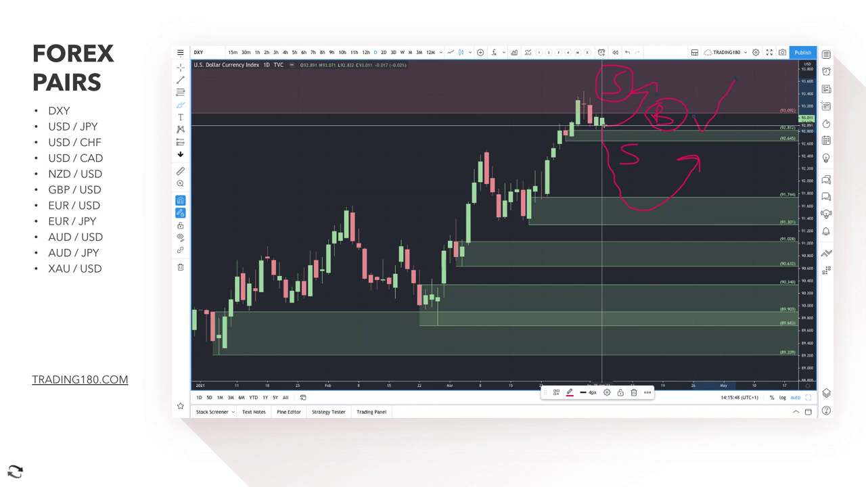
{"action": "mouse_move", "coordinate": [603, 145]}
{"action": "left_mouse_down"}
{"action": "mouse_move", "coordinate": [629, 161]}
{"action": "mouse_move", "coordinate": [634, 185]}
{"action": "mouse_move", "coordinate": [656, 210]}
{"action": "mouse_move", "coordinate": [644, 198]}
{"action": "mouse_move", "coordinate": [652, 207]}
{"action": "mouse_move", "coordinate": [662, 198]}
{"action": "left_mouse_up"}
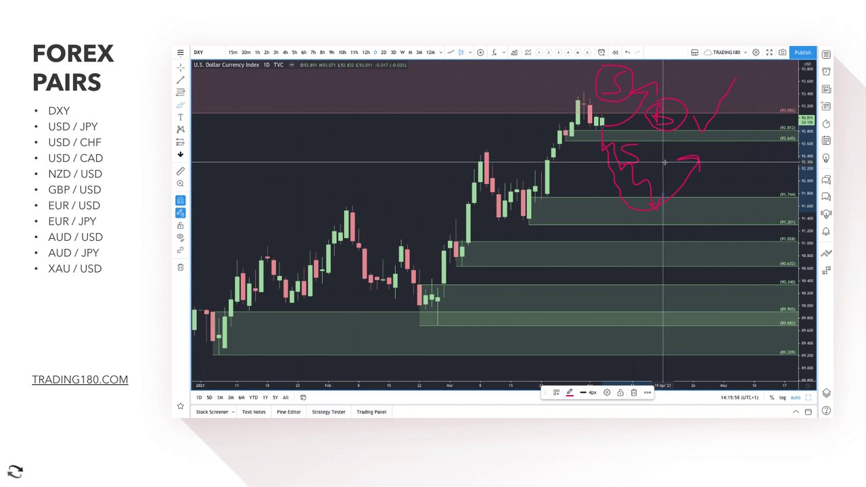
{"action": "left_click_drag", "start_coordinate": [668, 154], "coordinate": [655, 155]}
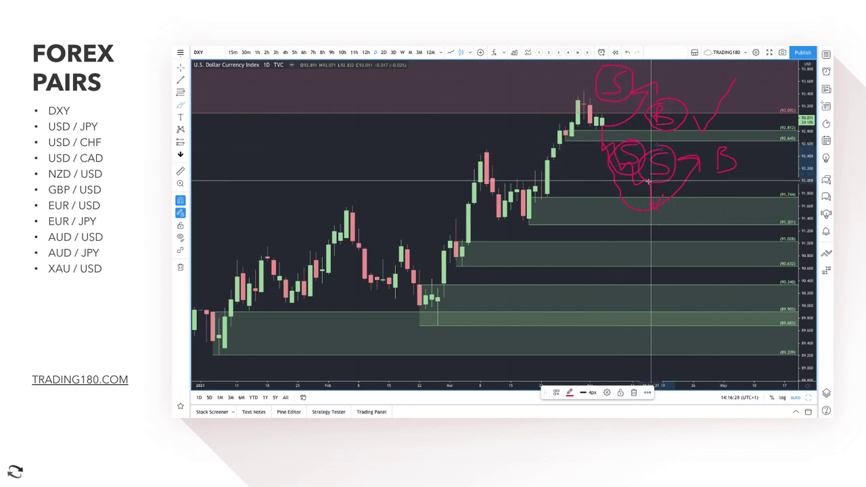
{"action": "mouse_move", "coordinate": [726, 138]}
{"action": "left_mouse_down"}
{"action": "mouse_move", "coordinate": [709, 175]}
{"action": "mouse_move", "coordinate": [752, 157]}
{"action": "mouse_move", "coordinate": [729, 134]}
{"action": "left_mouse_up"}
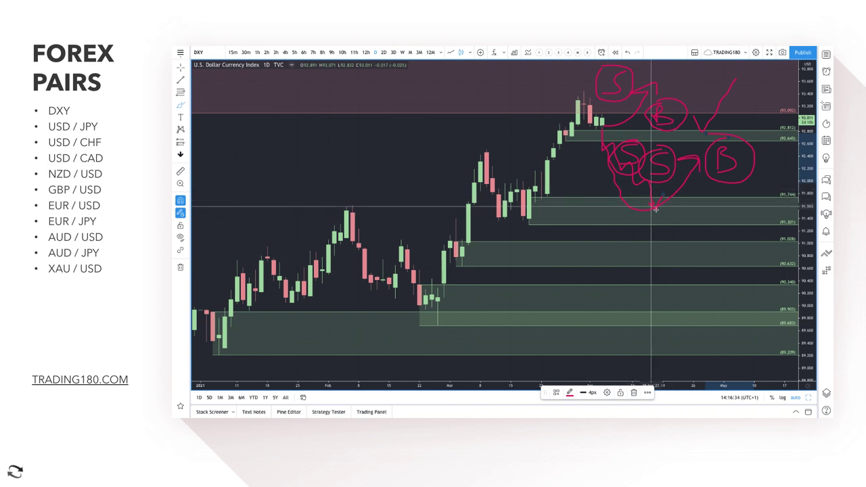
- Brush a circle near the top of the red supply zone and an X beside the downward path
{"action": "scroll", "coordinate": [710, 156], "scroll_direction": "down", "scroll_amount": 3}
{"action": "scroll", "coordinate": [710, 155], "scroll_direction": "down", "scroll_amount": 3}
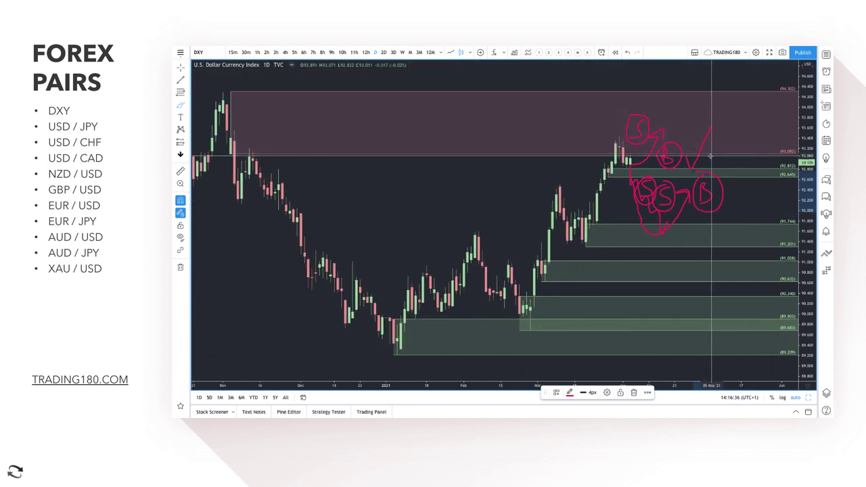
{"action": "mouse_move", "coordinate": [752, 94]}
{"action": "left_mouse_down"}
{"action": "mouse_move", "coordinate": [731, 109]}
{"action": "mouse_move", "coordinate": [761, 122]}
{"action": "mouse_move", "coordinate": [749, 93]}
{"action": "left_mouse_up"}
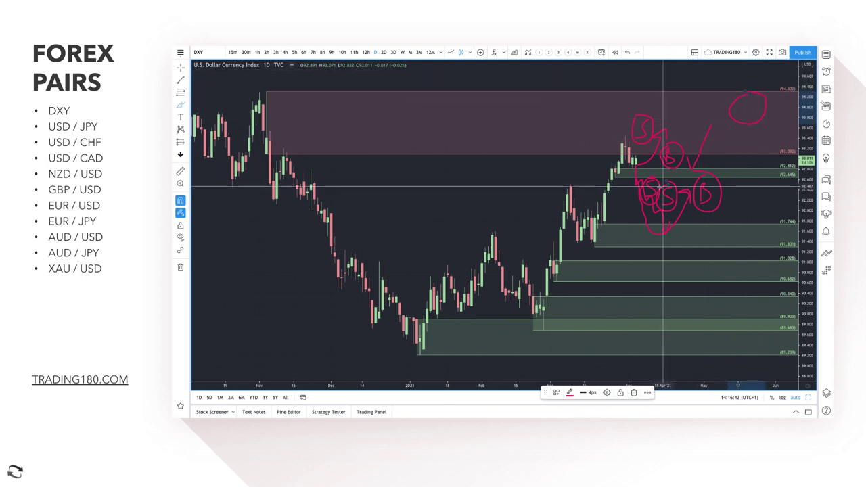
{"action": "scroll", "coordinate": [734, 222], "scroll_direction": "up", "scroll_amount": 3}
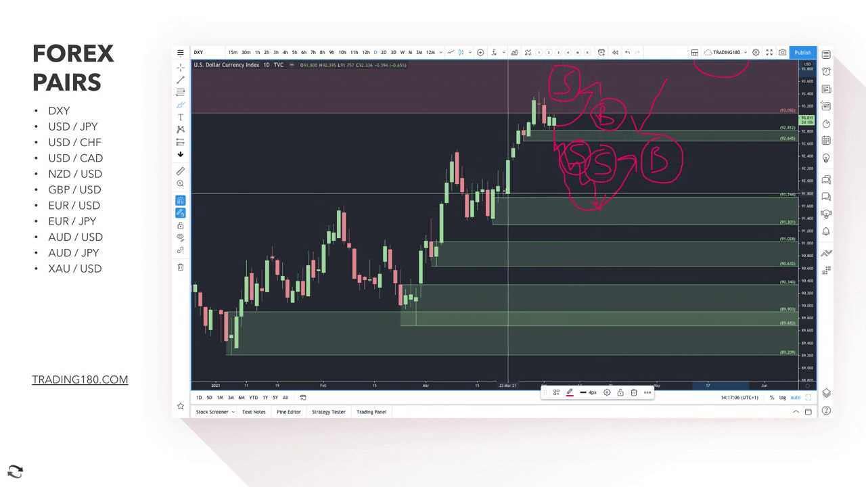
{"action": "mouse_move", "coordinate": [536, 158]}
{"action": "left_mouse_down"}
{"action": "mouse_move", "coordinate": [555, 182]}
{"action": "mouse_move", "coordinate": [533, 184]}
{"action": "left_mouse_up"}
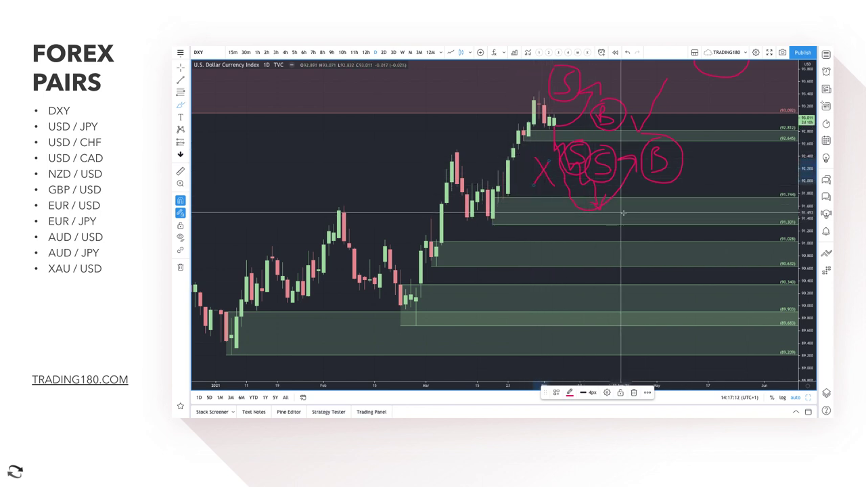
- Delete all brush drawings from the DXY chart via the object tree, keeping the Fib Retracement zones
{"action": "left_click", "coordinate": [825, 55]}
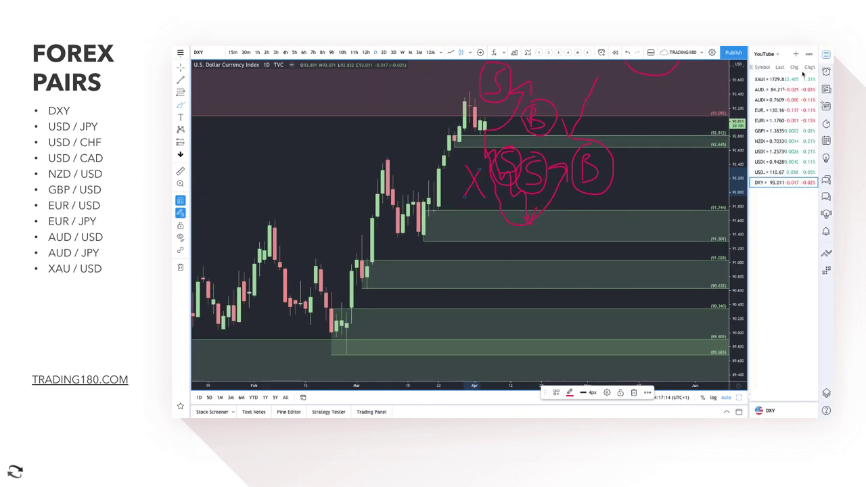
{"action": "left_click", "coordinate": [825, 392]}
{"action": "left_click", "coordinate": [812, 83]}
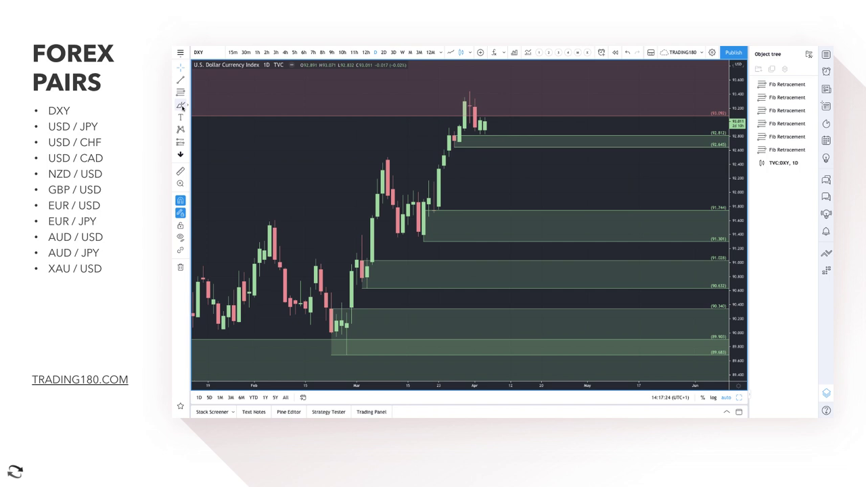
- Brush circles with upward arrows at the 92.812–92.645 and 91.744–91.301 green zones, and circle the recent peak with a downward arrow
{"action": "scroll", "coordinate": [419, 190], "scroll_direction": "up", "scroll_amount": 5}
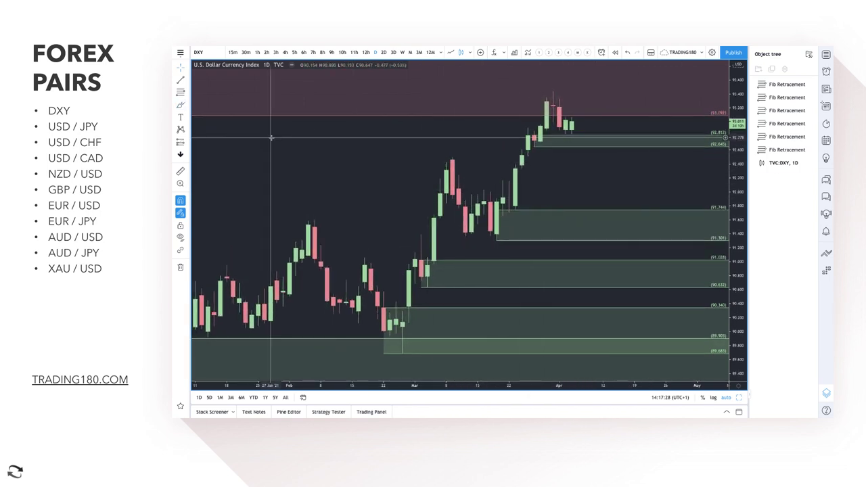
{"action": "scroll", "coordinate": [560, 174], "scroll_direction": "down", "scroll_amount": 4}
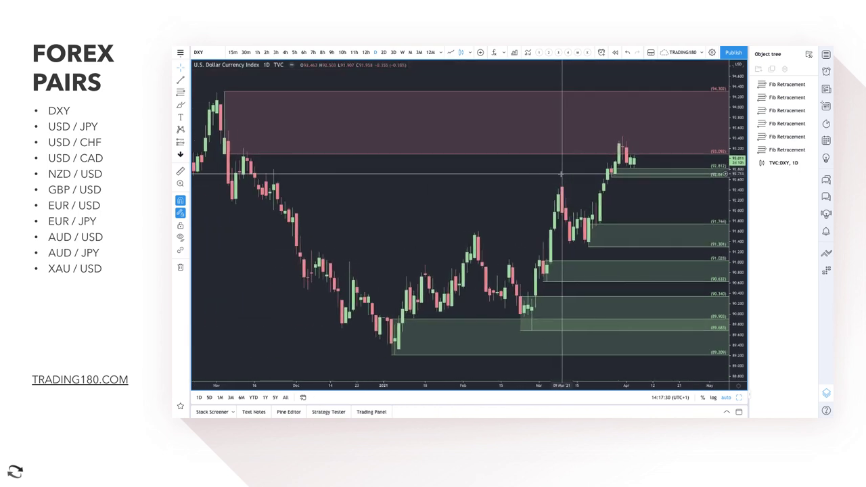
{"action": "scroll", "coordinate": [560, 174], "scroll_direction": "down", "scroll_amount": 1}
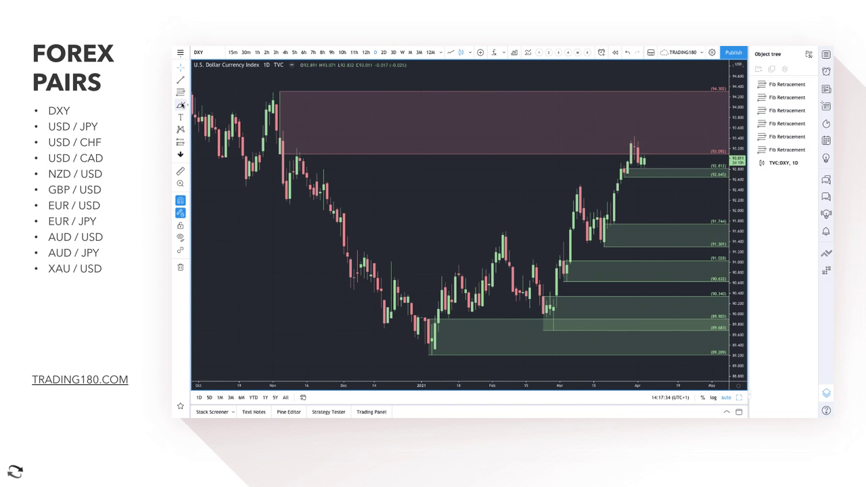
{"action": "left_click", "coordinate": [179, 105]}
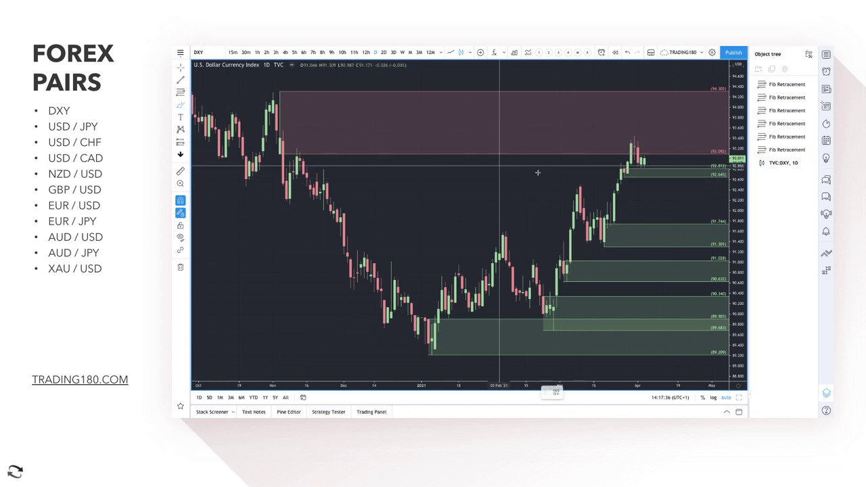
{"action": "mouse_move", "coordinate": [643, 171]}
{"action": "left_mouse_down"}
{"action": "mouse_move", "coordinate": [668, 166]}
{"action": "mouse_move", "coordinate": [659, 182]}
{"action": "mouse_move", "coordinate": [641, 174]}
{"action": "mouse_move", "coordinate": [679, 140]}
{"action": "mouse_move", "coordinate": [688, 143]}
{"action": "left_mouse_up"}
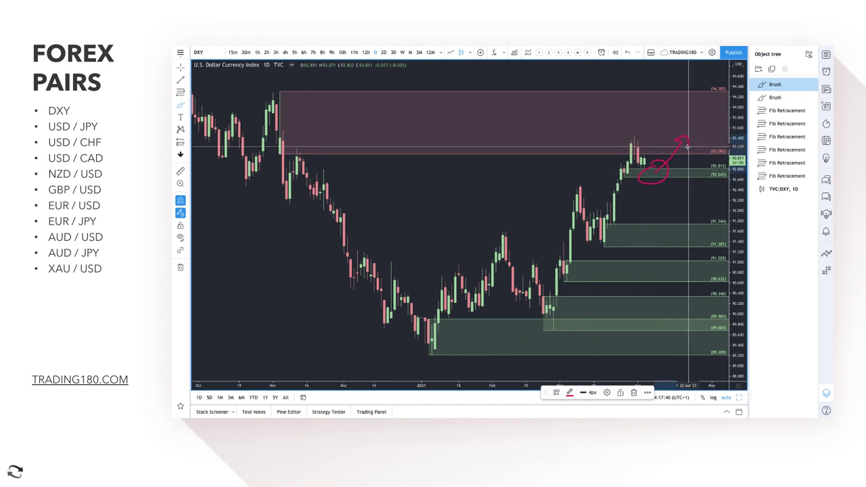
{"action": "mouse_move", "coordinate": [659, 226]}
{"action": "left_mouse_down"}
{"action": "mouse_move", "coordinate": [663, 239]}
{"action": "mouse_move", "coordinate": [669, 229]}
{"action": "mouse_move", "coordinate": [654, 235]}
{"action": "mouse_move", "coordinate": [682, 216]}
{"action": "left_mouse_up"}
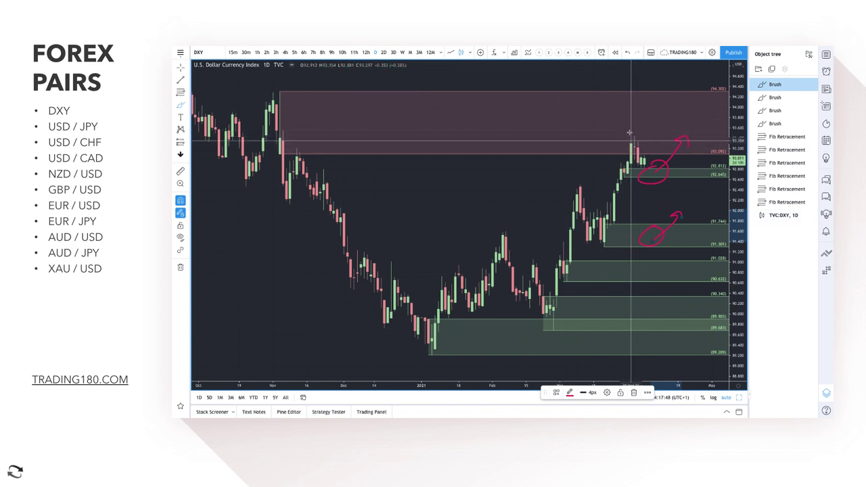
{"action": "mouse_move", "coordinate": [630, 130]}
{"action": "left_mouse_down"}
{"action": "mouse_move", "coordinate": [622, 143]}
{"action": "mouse_move", "coordinate": [632, 159]}
{"action": "mouse_move", "coordinate": [643, 145]}
{"action": "mouse_move", "coordinate": [637, 135]}
{"action": "mouse_move", "coordinate": [687, 175]}
{"action": "mouse_move", "coordinate": [688, 162]}
{"action": "left_mouse_up"}
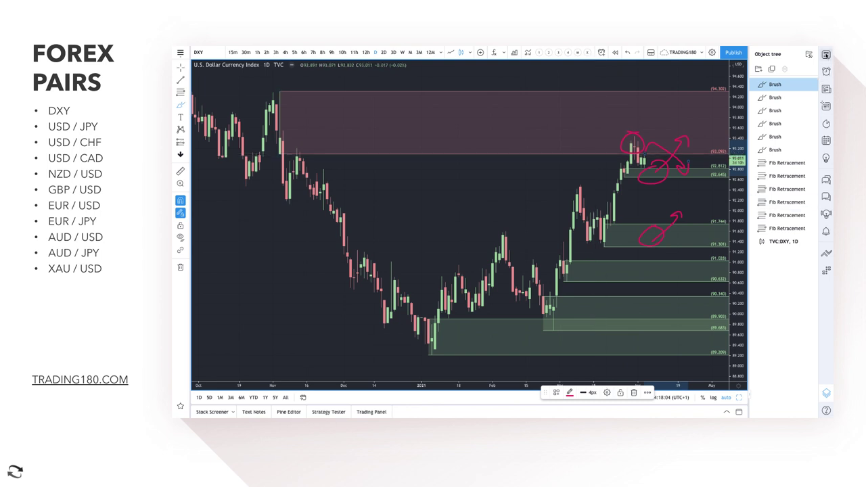
- Hide the object tree panel and switch the chart to USDJPY
{"action": "left_click", "coordinate": [825, 55]}
{"action": "left_click", "coordinate": [825, 55]}
{"action": "scroll", "coordinate": [710, 128], "scroll_direction": "up", "scroll_amount": 3}
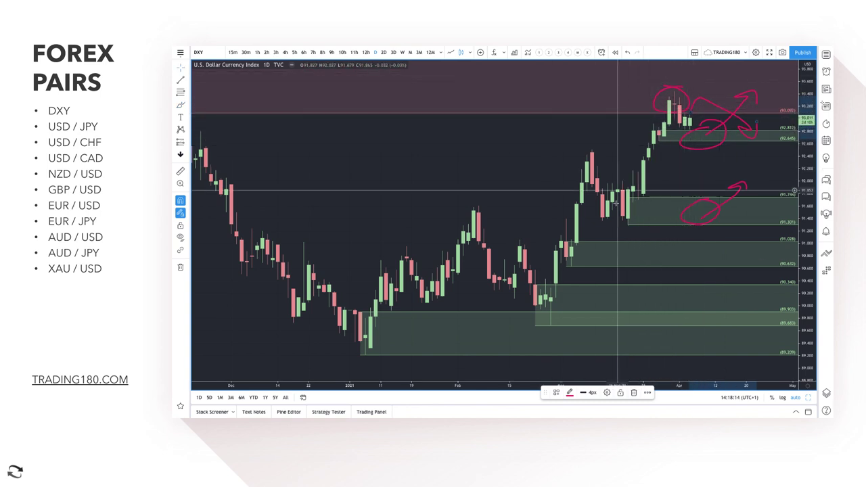
{"action": "scroll", "coordinate": [527, 198], "scroll_direction": "down", "scroll_amount": 1}
{"action": "scroll", "coordinate": [526, 198], "scroll_direction": "down", "scroll_amount": 2}
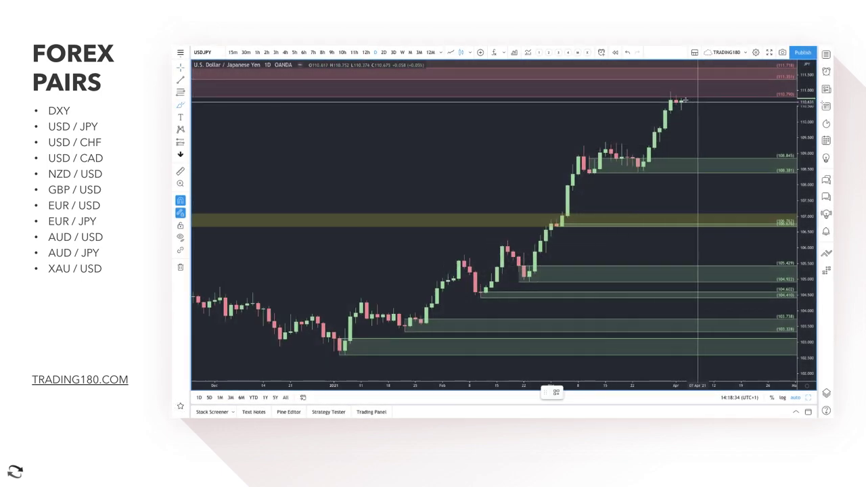
- Brush a path from the latest USDJPY candle down into the 108.845–108.381 green zone and back up with an arrowhead
{"action": "mouse_move", "coordinate": [681, 102]}
{"action": "left_mouse_down"}
{"action": "mouse_move", "coordinate": [697, 149]}
{"action": "mouse_move", "coordinate": [715, 163]}
{"action": "mouse_move", "coordinate": [742, 126]}
{"action": "left_mouse_up"}
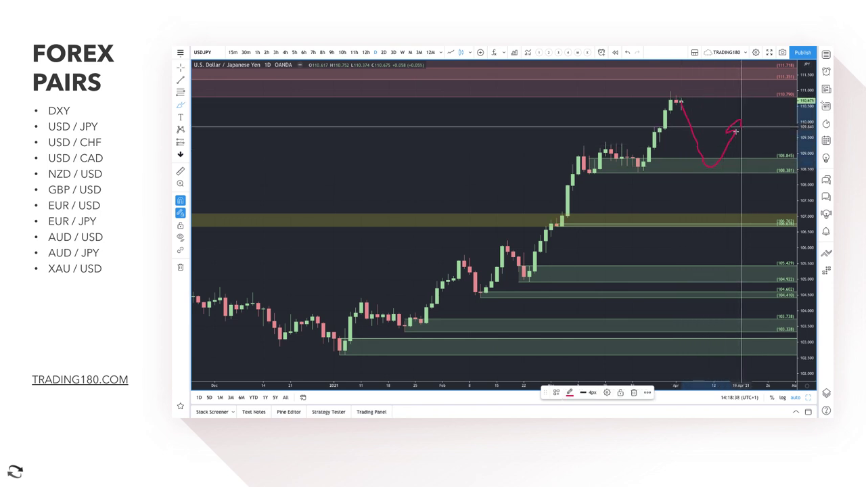
- Handwrite "off" and a downward arrow above the earlier USDJPY candles, and delete the brushed path beside the latest candle
{"action": "scroll", "coordinate": [687, 158], "scroll_direction": "down", "scroll_amount": 2}
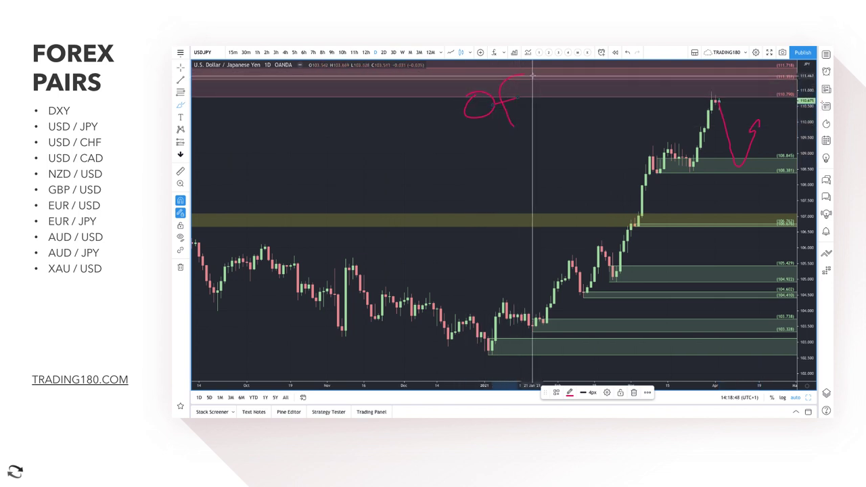
{"action": "mouse_move", "coordinate": [532, 76]}
{"action": "left_mouse_down"}
{"action": "mouse_move", "coordinate": [521, 97]}
{"action": "mouse_move", "coordinate": [529, 110]}
{"action": "left_mouse_up"}
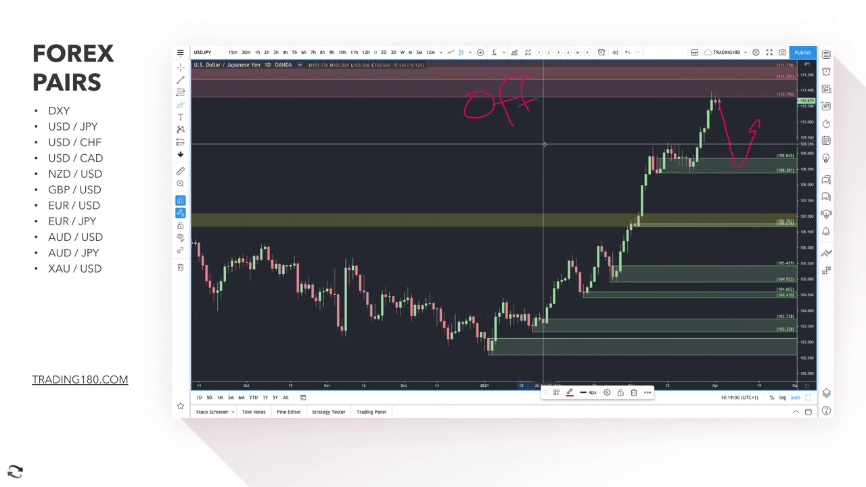
{"action": "mouse_move", "coordinate": [364, 105]}
{"action": "left_mouse_down"}
{"action": "mouse_move", "coordinate": [397, 154]}
{"action": "mouse_move", "coordinate": [404, 139]}
{"action": "left_mouse_up"}
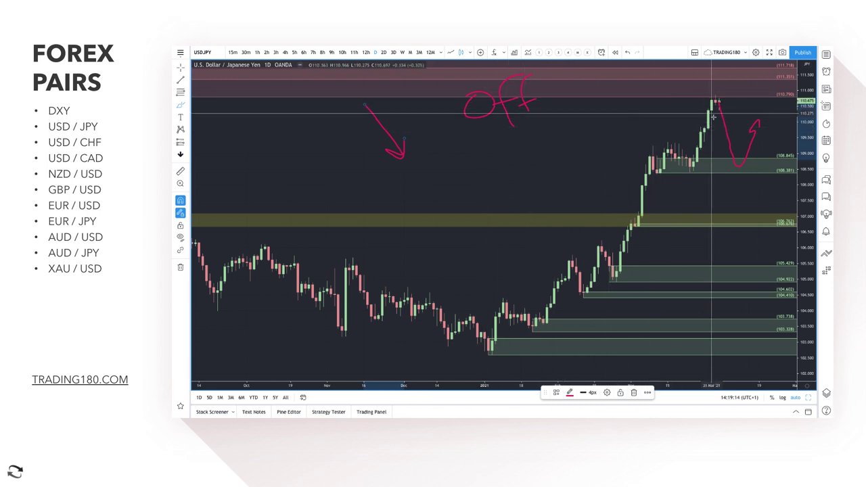
{"action": "left_click", "coordinate": [753, 131]}
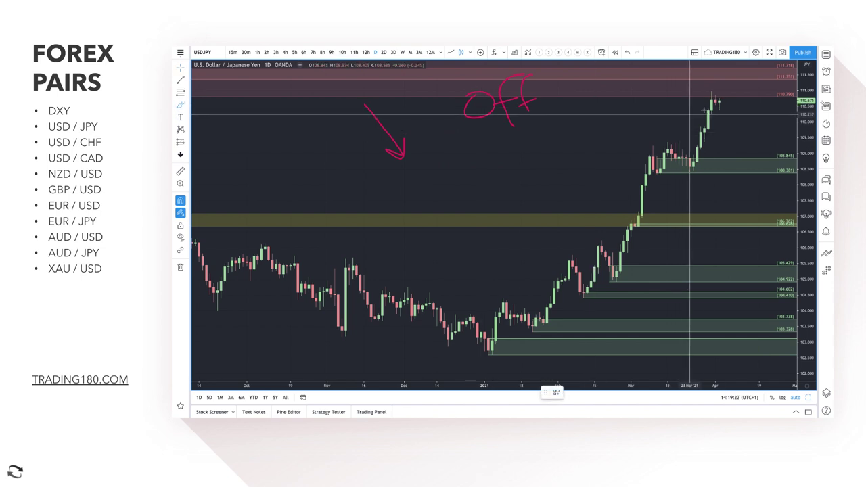
- Circle the USDJPY peak with a downward arrow, and brush a rising arrow from a circled low in the 108.845–108.381 green zone
{"action": "scroll", "coordinate": [709, 105], "scroll_direction": "right", "scroll_amount": 3}
{"action": "scroll", "coordinate": [710, 105], "scroll_direction": "down", "scroll_amount": 2}
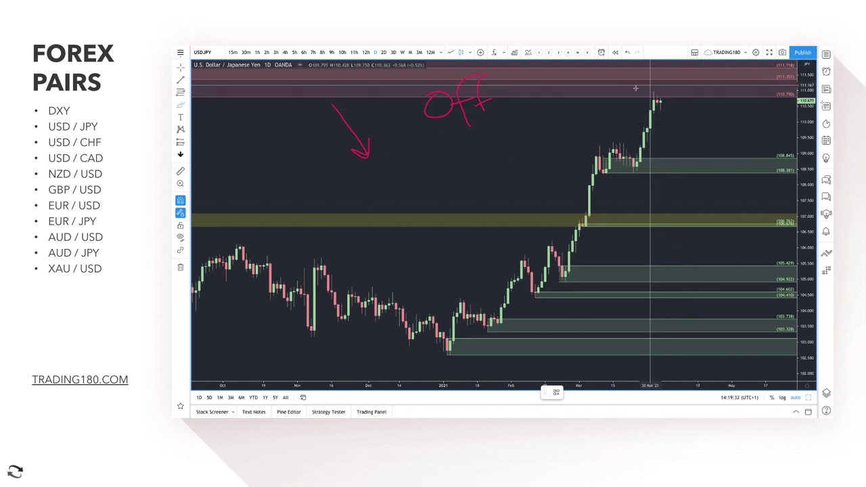
{"action": "mouse_move", "coordinate": [653, 88]}
{"action": "left_mouse_down"}
{"action": "mouse_move", "coordinate": [645, 107]}
{"action": "mouse_move", "coordinate": [663, 106]}
{"action": "left_mouse_up"}
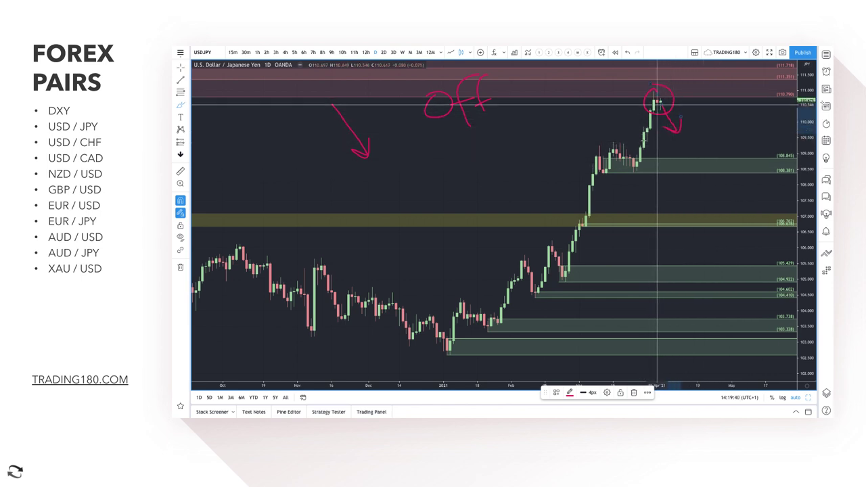
{"action": "left_click_drag", "start_coordinate": [632, 156], "coordinate": [649, 110]}
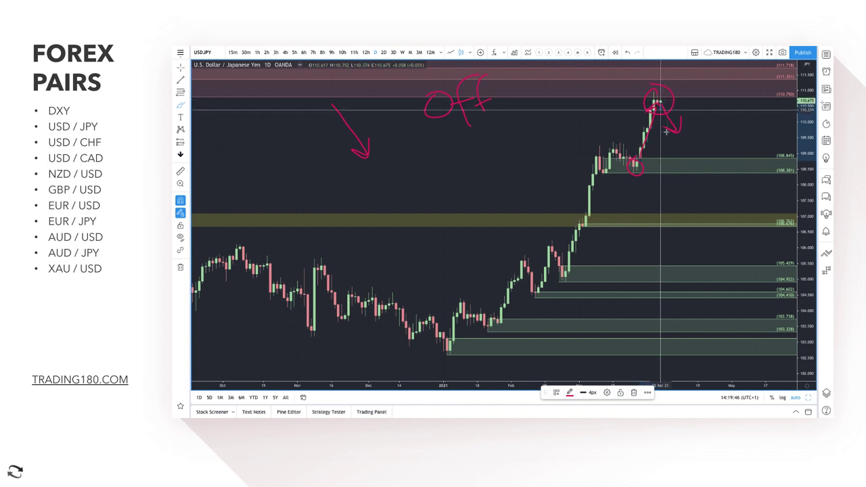
- Brush a rising stroke from the 108.845–108.381 green zone beyond the latest USDJPY candle, and switch the chart to USDCHF
{"action": "scroll", "coordinate": [683, 162], "scroll_direction": "up", "scroll_amount": 4}
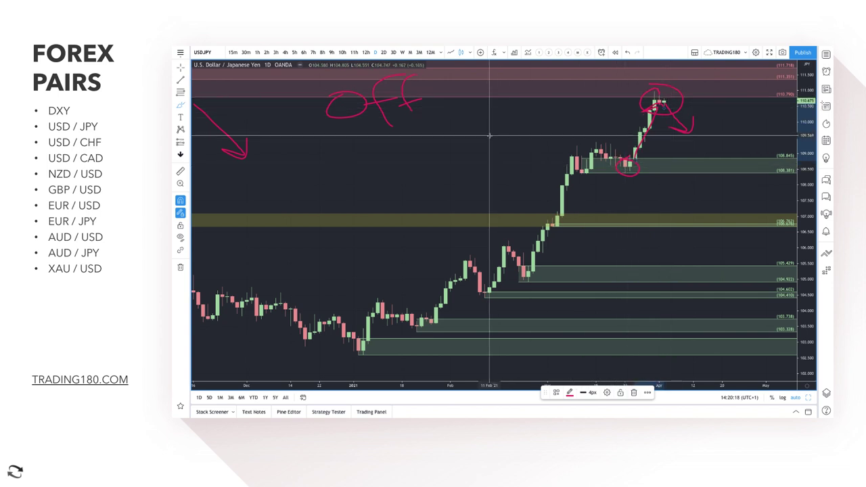
{"action": "scroll", "coordinate": [547, 135], "scroll_direction": "down", "scroll_amount": 2}
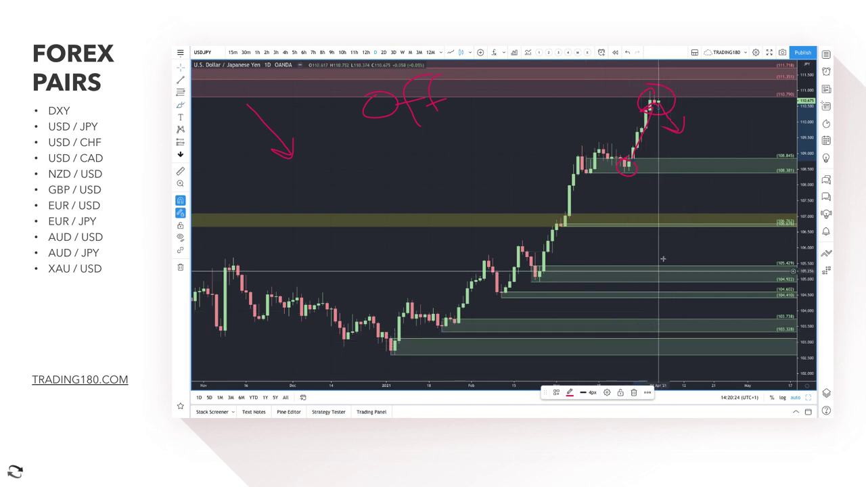
{"action": "left_click", "coordinate": [180, 107]}
{"action": "mouse_move", "coordinate": [681, 160]}
{"action": "left_mouse_down"}
{"action": "mouse_move", "coordinate": [685, 173]}
{"action": "mouse_move", "coordinate": [681, 161]}
{"action": "mouse_move", "coordinate": [742, 124]}
{"action": "left_mouse_up"}
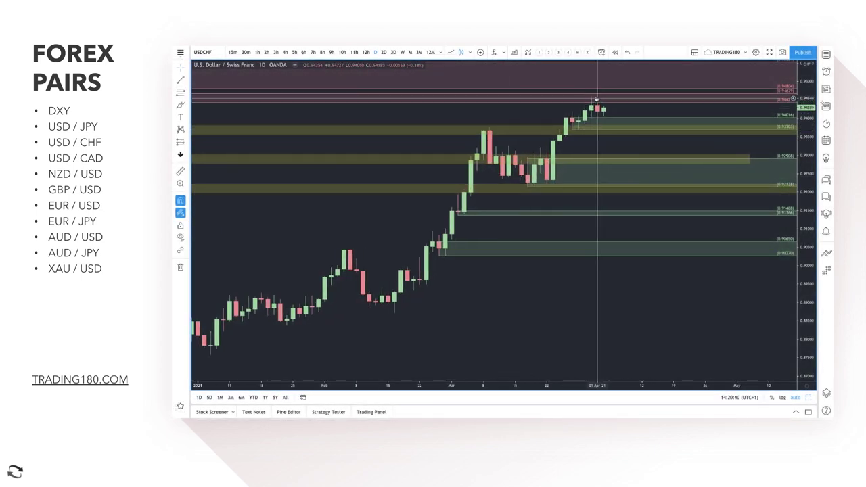
- Brush a USDCHF path into the 0.94016–0.93703 green zone and back up with an arrowhead, and circle the recent candles
{"action": "scroll", "coordinate": [587, 106], "scroll_direction": "down", "scroll_amount": 6}
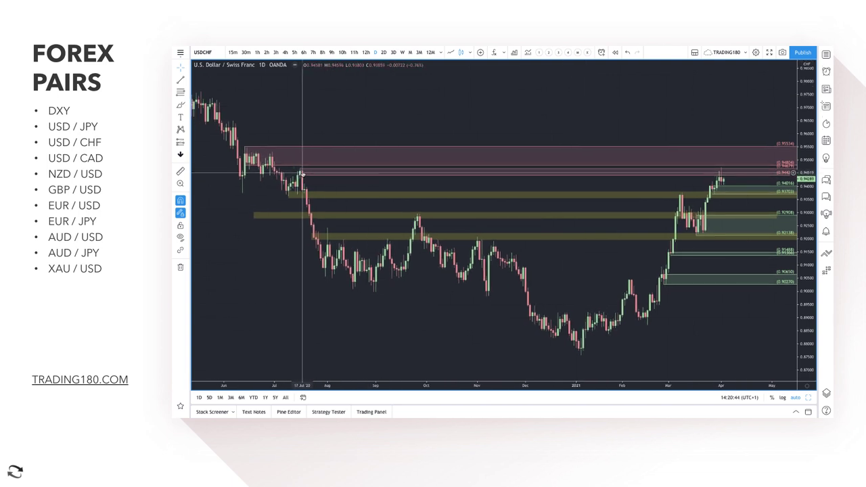
{"action": "scroll", "coordinate": [664, 175], "scroll_direction": "up", "scroll_amount": 3}
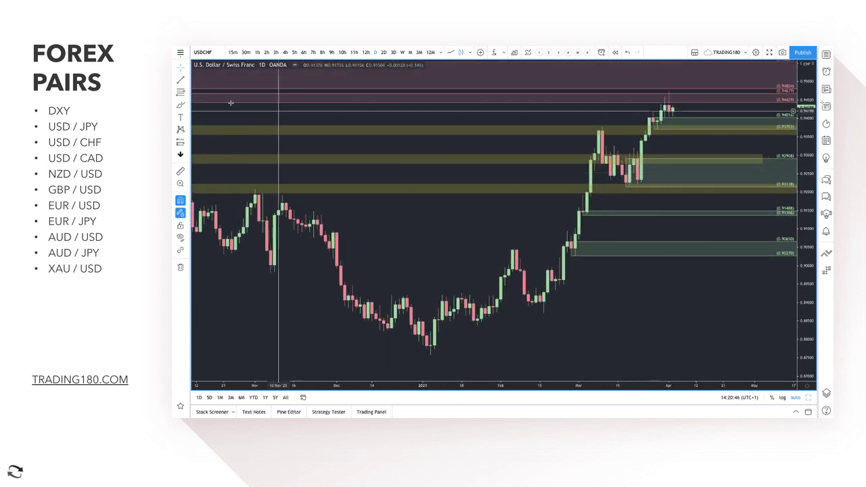
{"action": "left_click", "coordinate": [180, 106]}
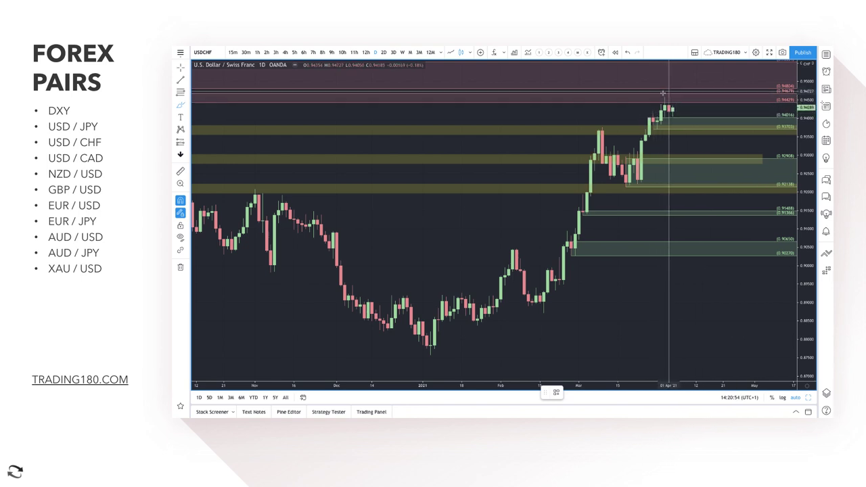
{"action": "left_click", "coordinate": [675, 120]}
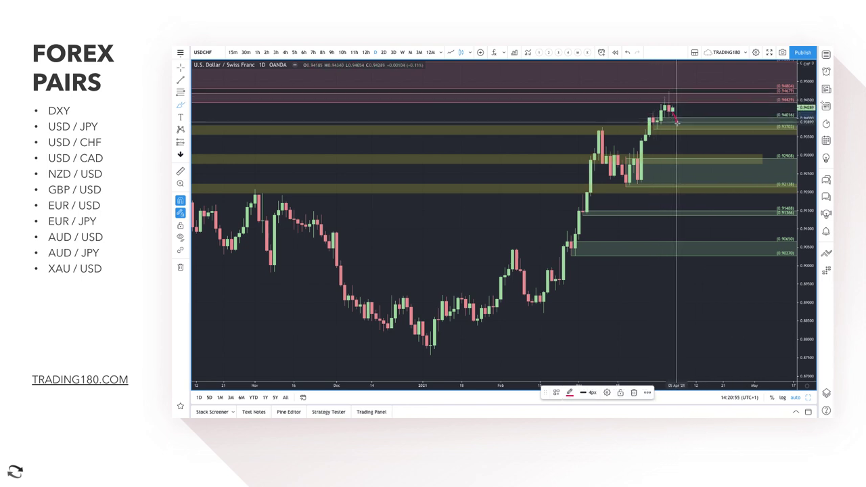
{"action": "left_click_drag", "start_coordinate": [689, 126], "coordinate": [690, 119]}
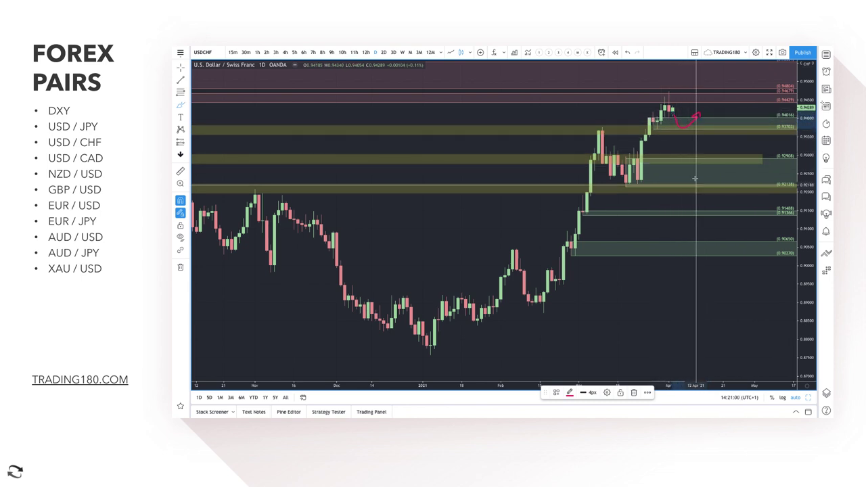
{"action": "mouse_move", "coordinate": [668, 87]}
{"action": "left_mouse_down"}
{"action": "mouse_move", "coordinate": [649, 115]}
{"action": "mouse_move", "coordinate": [667, 92]}
{"action": "left_mouse_up"}
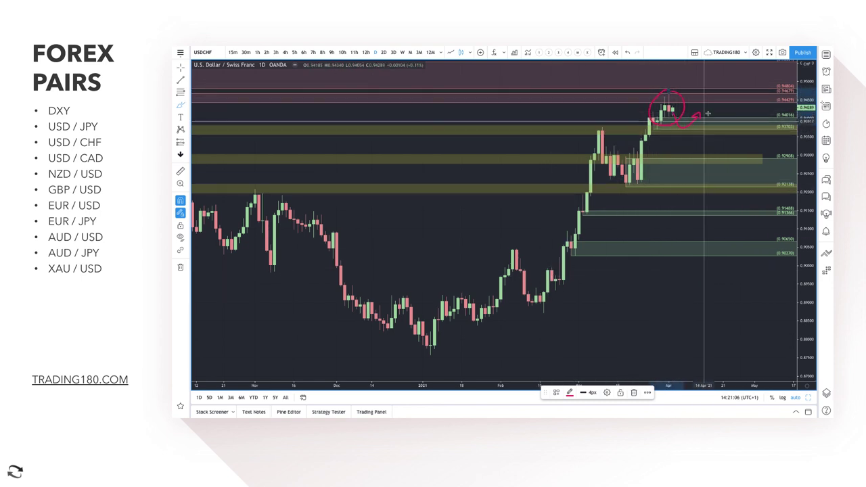
- Switch USDCHF to the 1-hour timeframe and brush a small circle in the 0.94016–0.93703 green zone ahead of price
{"action": "left_click", "coordinate": [258, 52]}
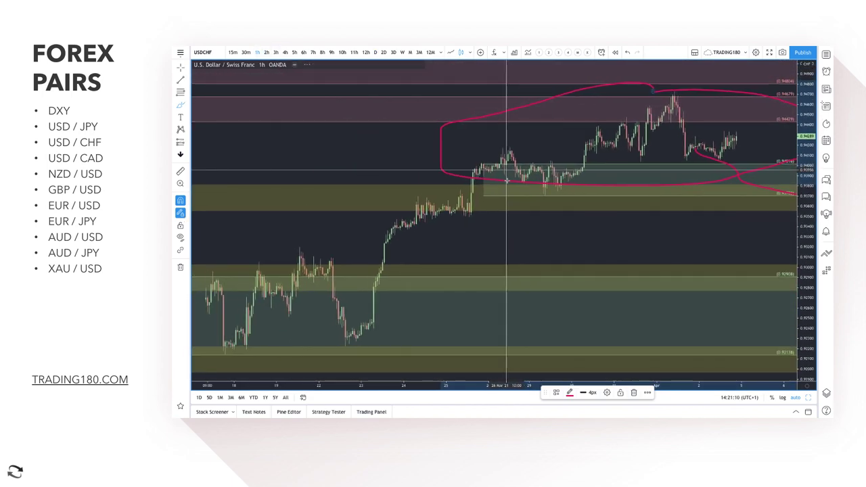
{"action": "mouse_move", "coordinate": [662, 181]}
{"action": "left_mouse_down"}
{"action": "mouse_move", "coordinate": [687, 198]}
{"action": "mouse_move", "coordinate": [676, 178]}
{"action": "left_mouse_up"}
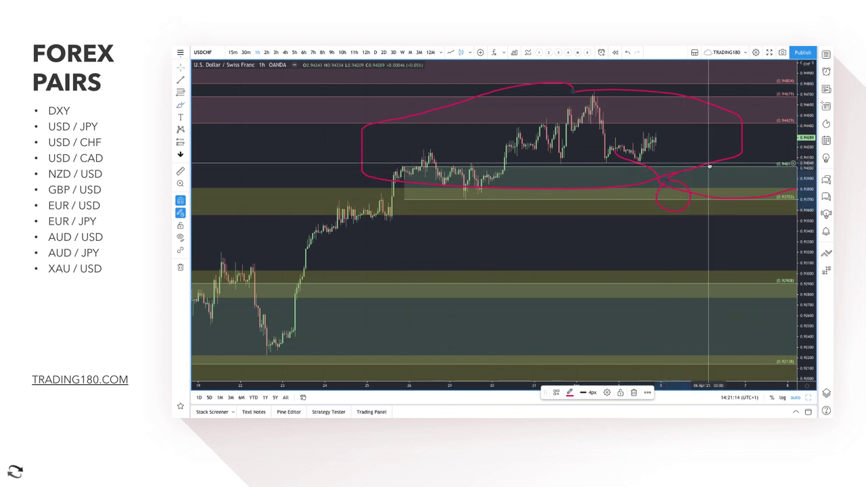
- Delete the large loop, the path and the small circle from USDCHF, and return the chart to the daily timeframe
{"action": "key", "text": "Delete"}
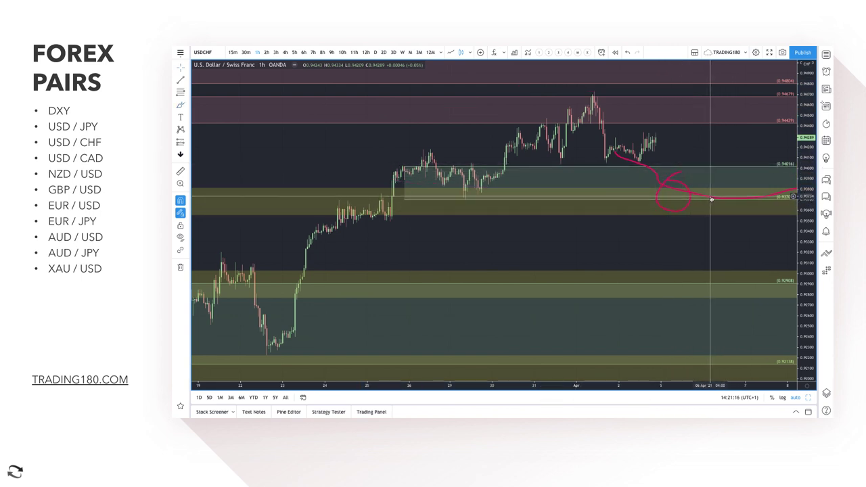
{"action": "left_click", "coordinate": [711, 199]}
{"action": "key", "text": "Delete"}
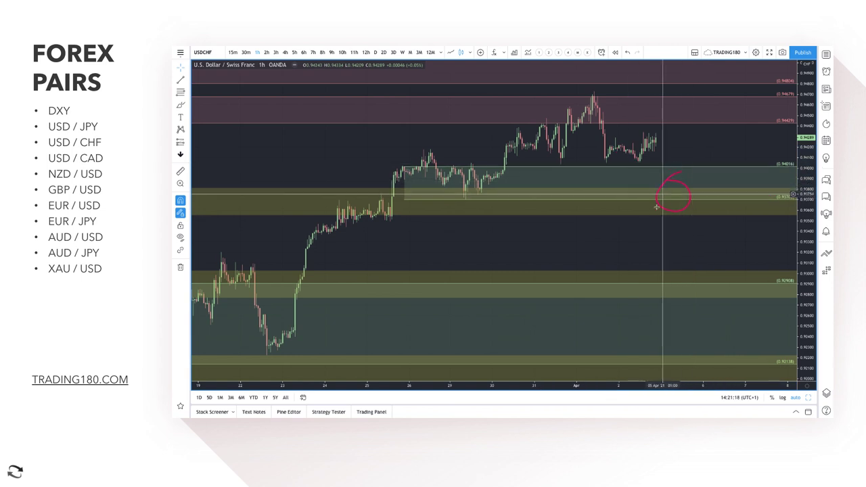
{"action": "left_click", "coordinate": [375, 52]}
{"action": "scroll", "coordinate": [604, 142], "scroll_direction": "up", "scroll_amount": 3}
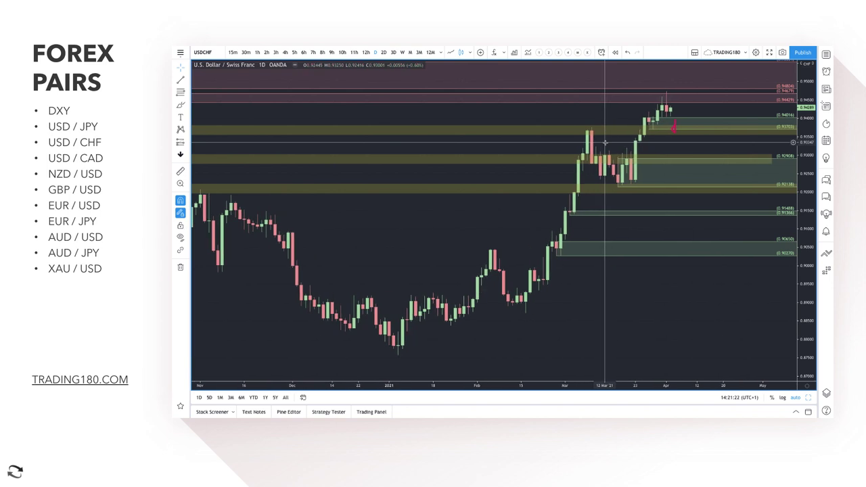
{"action": "scroll", "coordinate": [604, 142], "scroll_direction": "up", "scroll_amount": 2}
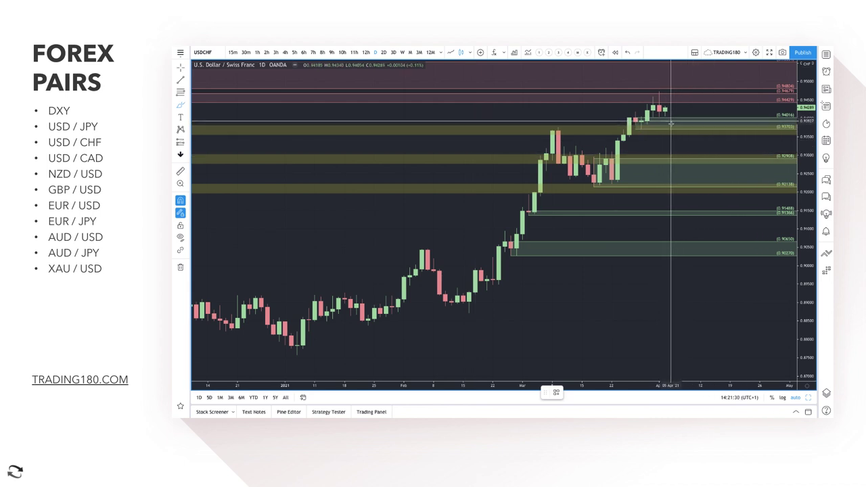
- Brush a path from the latest USDCHF candle down into the 0.92908–0.92138 green zone and back up with an arrowhead
{"action": "scroll", "coordinate": [673, 121], "scroll_direction": "up", "scroll_amount": 3}
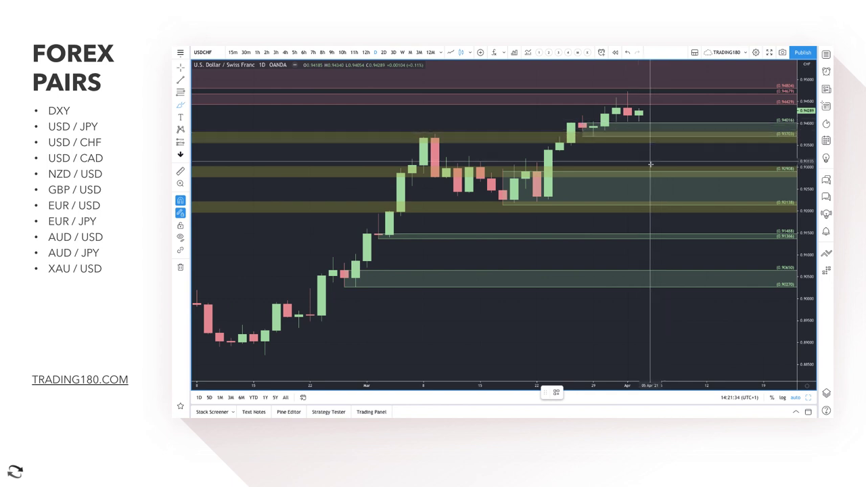
{"action": "mouse_move", "coordinate": [638, 117]}
{"action": "left_mouse_down"}
{"action": "mouse_move", "coordinate": [664, 177]}
{"action": "mouse_move", "coordinate": [686, 162]}
{"action": "left_mouse_up"}
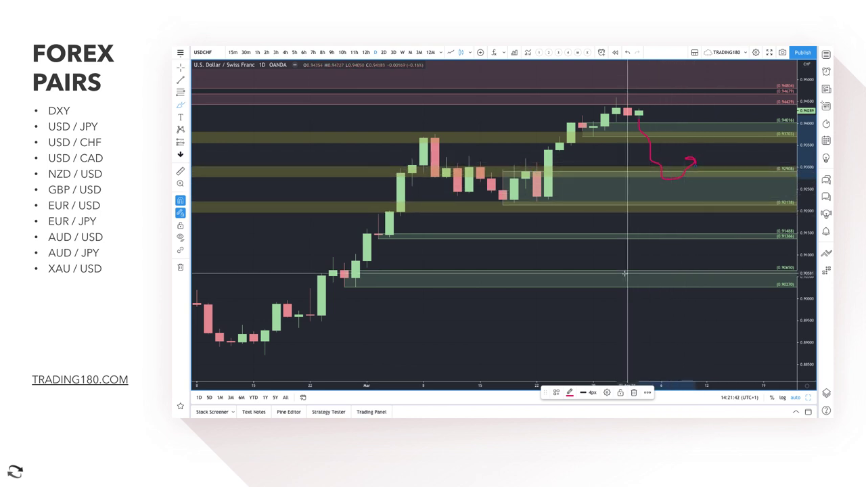
- Brush two further strokes on the USDCHF chart, and switch the chart to USDCAD
{"action": "scroll", "coordinate": [660, 230], "scroll_direction": "down", "scroll_amount": 5}
{"action": "mouse_move", "coordinate": [647, 205]}
{"action": "left_mouse_down"}
{"action": "mouse_move", "coordinate": [651, 219]}
{"action": "mouse_move", "coordinate": [670, 187]}
{"action": "mouse_move", "coordinate": [681, 192]}
{"action": "left_mouse_up"}
{"action": "mouse_move", "coordinate": [614, 95]}
{"action": "left_mouse_down"}
{"action": "mouse_move", "coordinate": [599, 111]}
{"action": "mouse_move", "coordinate": [636, 124]}
{"action": "left_mouse_up"}
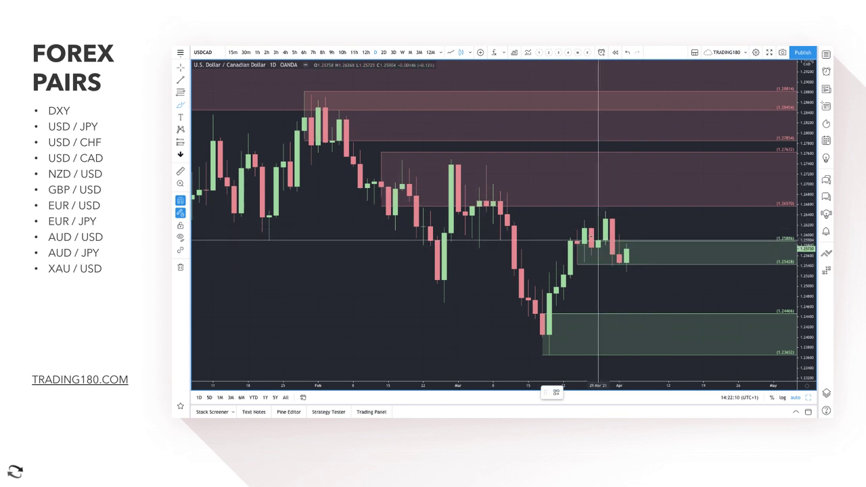
- Brush a circle around the recent USDCAD candles at the 1.25886–1.25428 green zone, and delete it
{"action": "mouse_move", "coordinate": [612, 220]}
{"action": "left_mouse_down"}
{"action": "mouse_move", "coordinate": [576, 231]}
{"action": "mouse_move", "coordinate": [608, 263]}
{"action": "mouse_move", "coordinate": [629, 243]}
{"action": "mouse_move", "coordinate": [633, 254]}
{"action": "mouse_move", "coordinate": [618, 234]}
{"action": "left_mouse_up"}
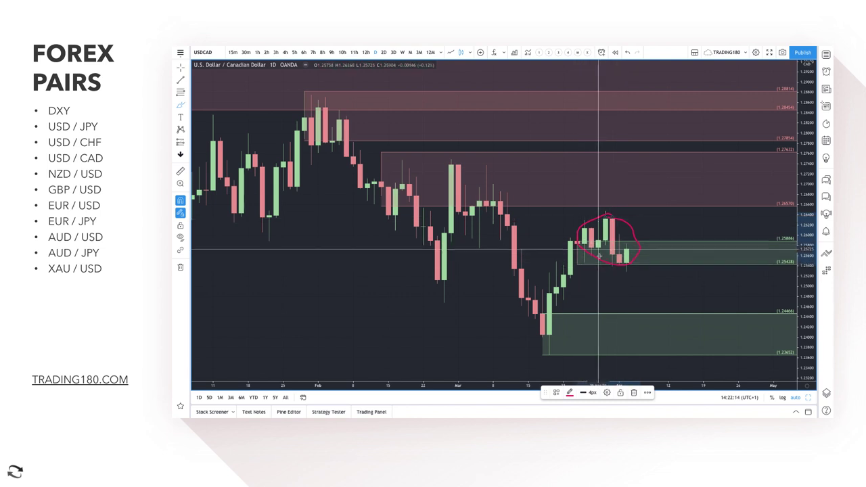
{"action": "scroll", "coordinate": [642, 227], "scroll_direction": "down", "scroll_amount": 2}
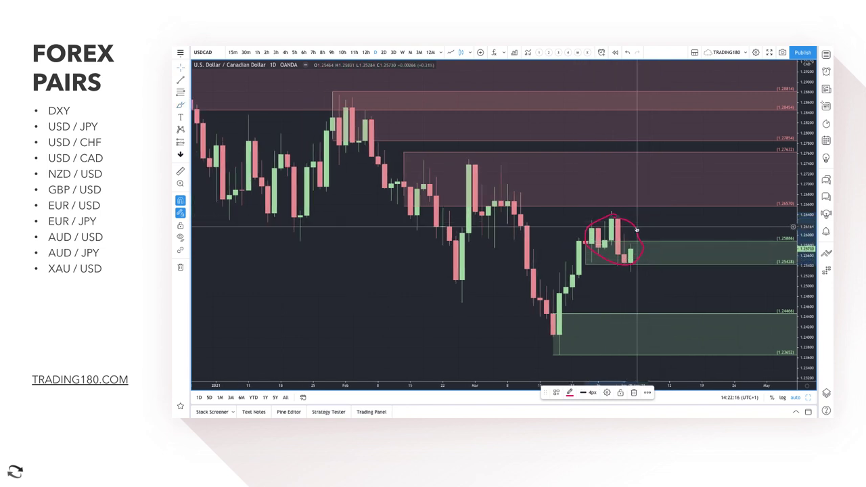
{"action": "scroll", "coordinate": [635, 231], "scroll_direction": "down", "scroll_amount": 5}
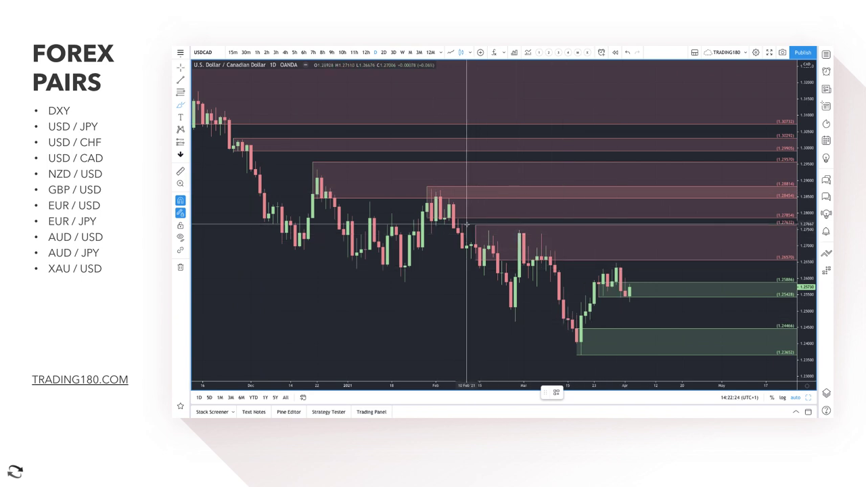
- Brush a long downward arrow across the descending USDCAD red zones, and undo it
{"action": "scroll", "coordinate": [466, 242], "scroll_direction": "down", "scroll_amount": 2}
{"action": "mouse_move", "coordinate": [315, 115]}
{"action": "left_mouse_down"}
{"action": "mouse_move", "coordinate": [653, 266]}
{"action": "mouse_move", "coordinate": [646, 271]}
{"action": "mouse_move", "coordinate": [636, 255]}
{"action": "left_mouse_up"}
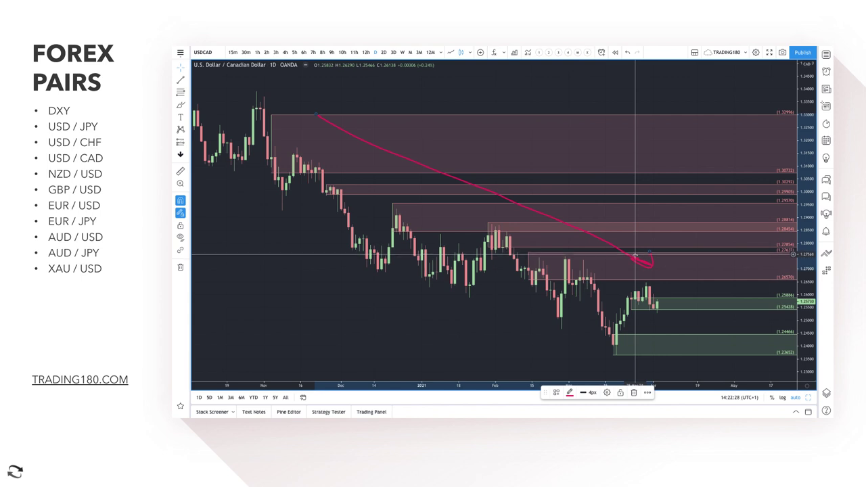
{"action": "key", "text": "ctrl+z"}
- Brush two parallel rising arrows in the empty area below the February USDCAD candles
{"action": "scroll", "coordinate": [595, 243], "scroll_direction": "up", "scroll_amount": 5}
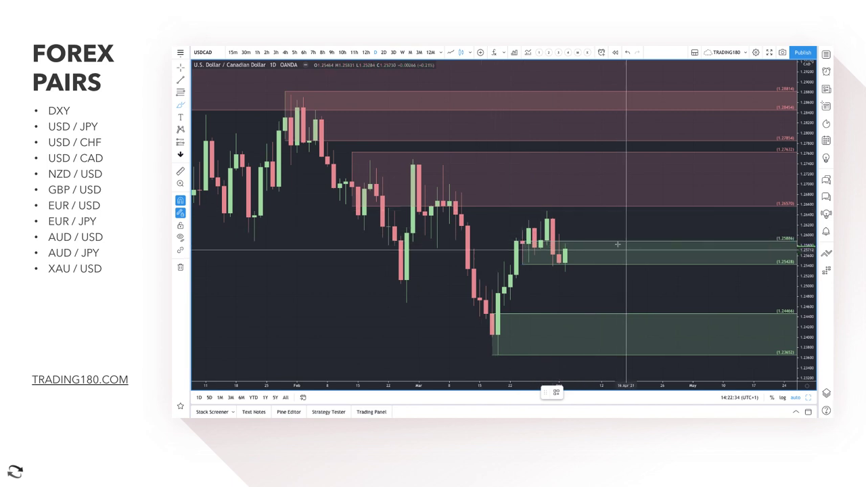
{"action": "mouse_move", "coordinate": [266, 335]}
{"action": "left_mouse_down"}
{"action": "mouse_move", "coordinate": [318, 282]}
{"action": "mouse_move", "coordinate": [335, 283]}
{"action": "left_mouse_up"}
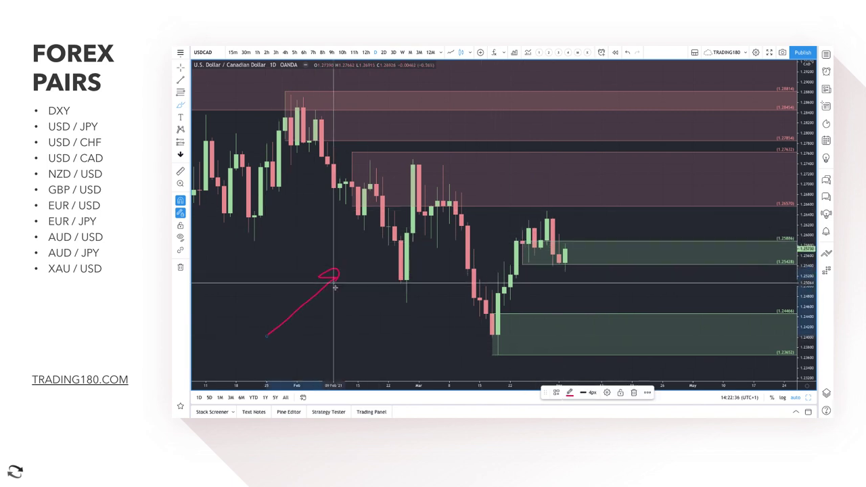
{"action": "left_click_drag", "start_coordinate": [309, 337], "coordinate": [364, 275]}
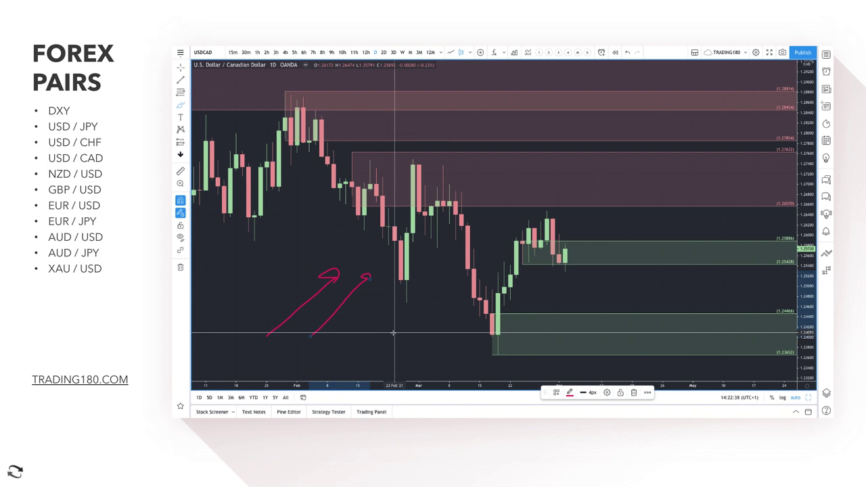
- Brush one rising arrow and one falling arrow below the late-January USDCAD candles
{"action": "left_click_drag", "start_coordinate": [227, 266], "coordinate": [265, 222]}
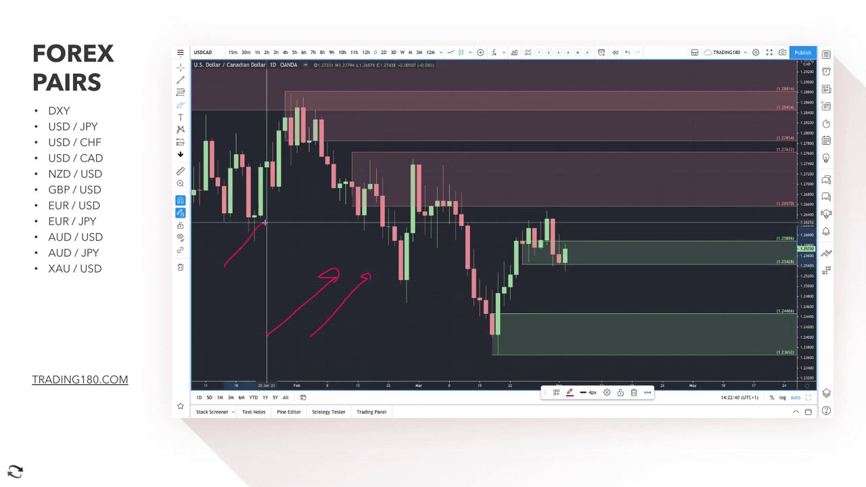
{"action": "mouse_move", "coordinate": [228, 284]}
{"action": "left_mouse_down"}
{"action": "mouse_move", "coordinate": [250, 319]}
{"action": "mouse_move", "coordinate": [253, 292]}
{"action": "left_mouse_up"}
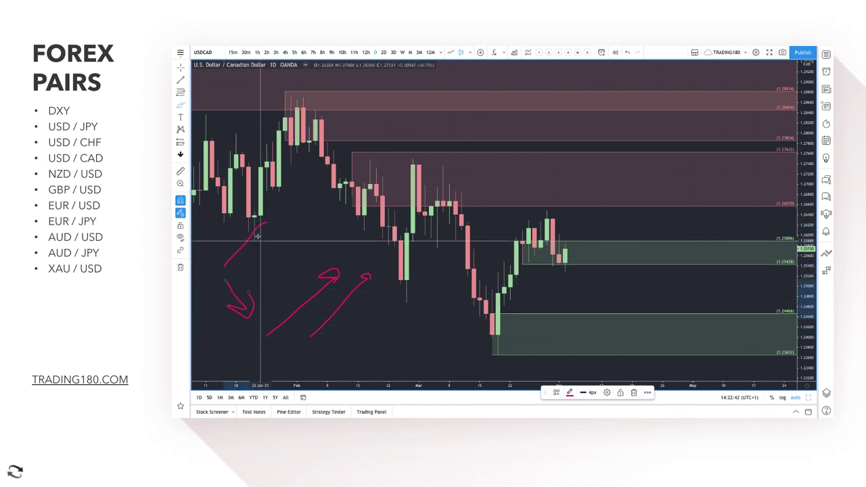
{"action": "left_click_drag", "start_coordinate": [256, 217], "coordinate": [267, 246]}
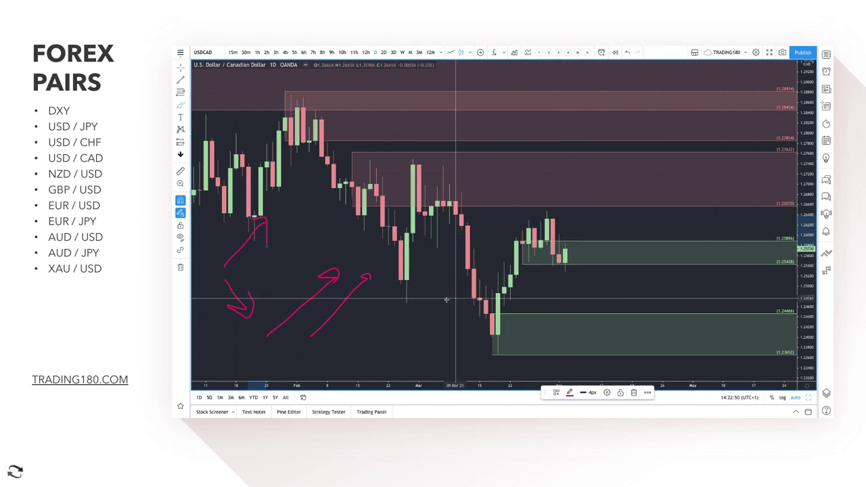
- Brush a curved arrow from the latest USDCAD candle down into the 1.24466–1.23652 green zone and back up
{"action": "left_click", "coordinate": [188, 106]}
{"action": "left_click", "coordinate": [215, 147]}
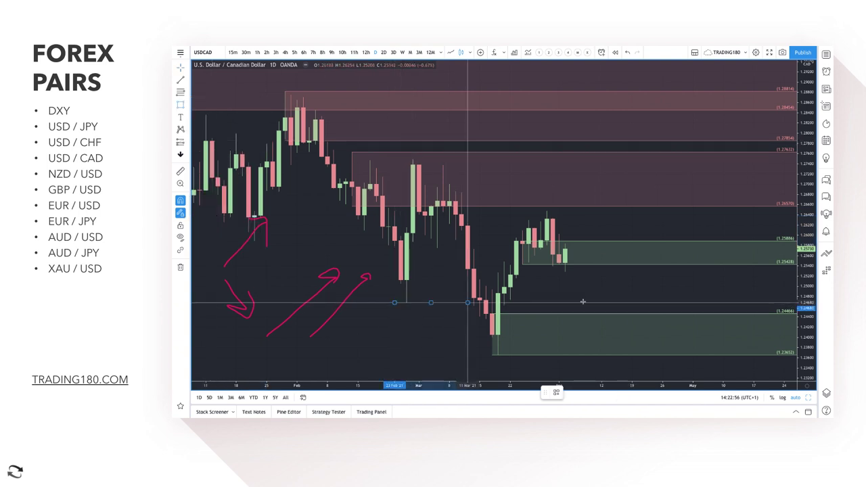
{"action": "left_click", "coordinate": [188, 105]}
{"action": "left_click", "coordinate": [206, 105]}
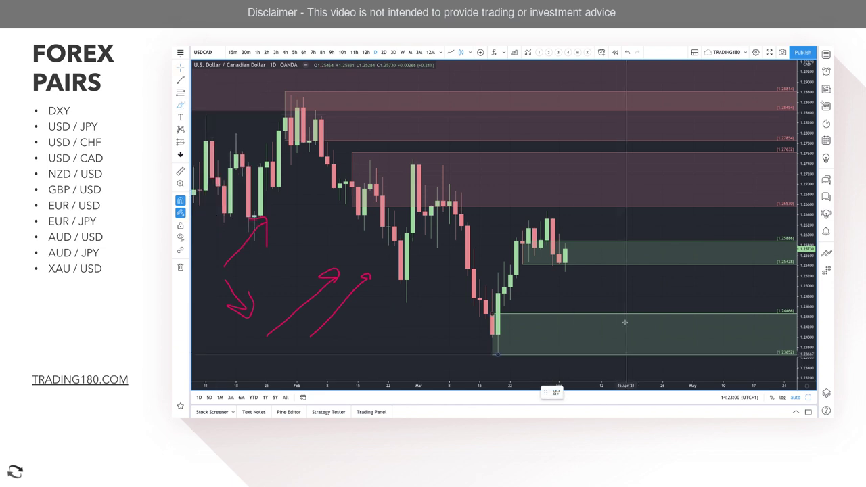
{"action": "mouse_move", "coordinate": [566, 263]}
{"action": "left_mouse_down"}
{"action": "mouse_move", "coordinate": [601, 335]}
{"action": "mouse_move", "coordinate": [647, 292]}
{"action": "mouse_move", "coordinate": [655, 310]}
{"action": "left_mouse_up"}
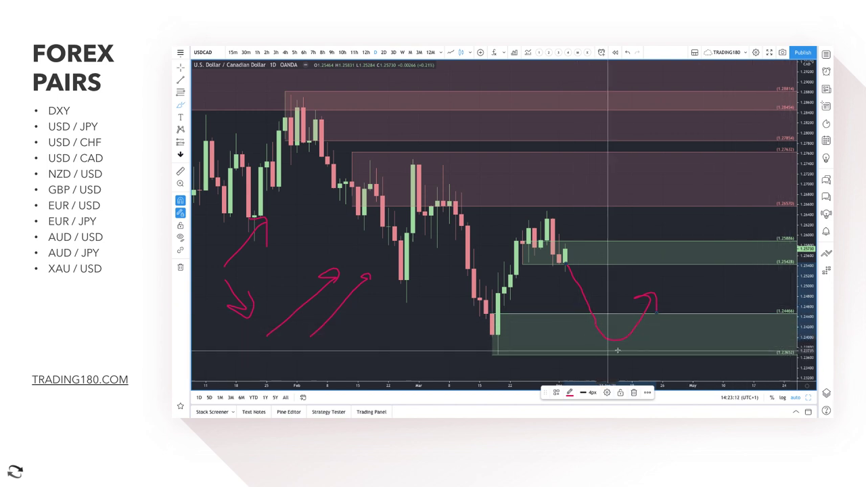
- Brush a curved arrow from the latest USDCAD candle up into the 1.29570–1.28454 red zone and back down
{"action": "left_click", "coordinate": [180, 106]}
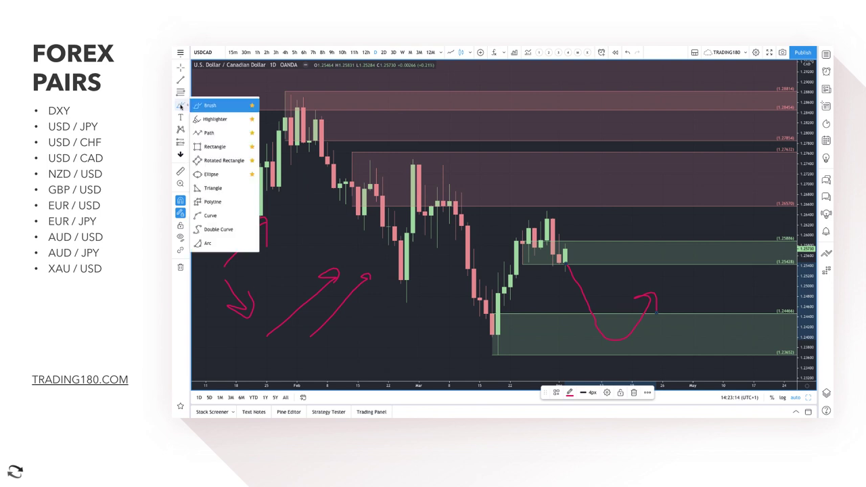
{"action": "left_click", "coordinate": [210, 105]}
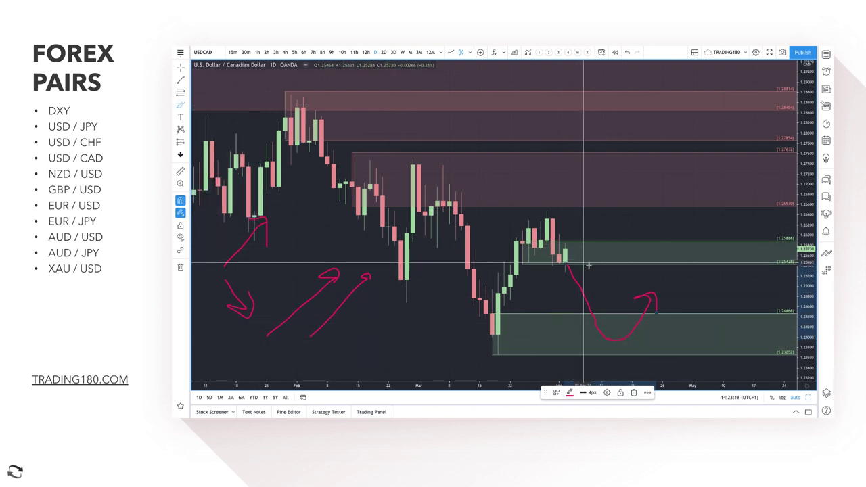
{"action": "scroll", "coordinate": [598, 254], "scroll_direction": "down", "scroll_amount": 2}
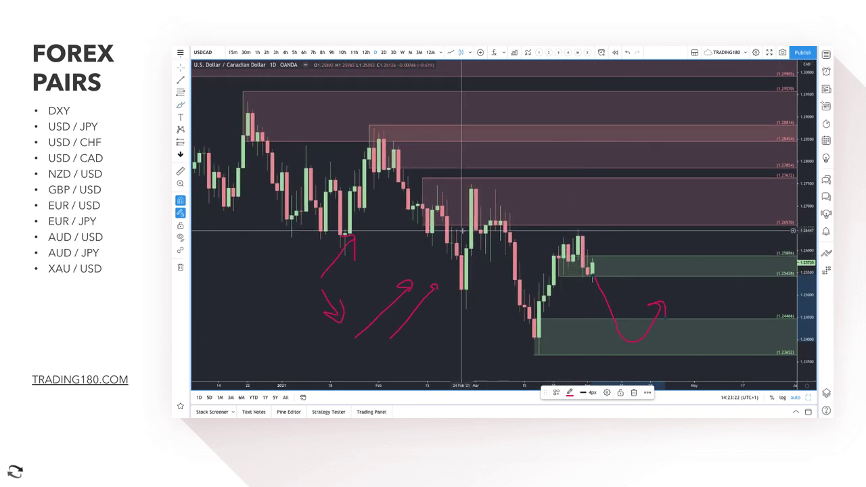
{"action": "left_click", "coordinate": [180, 106]}
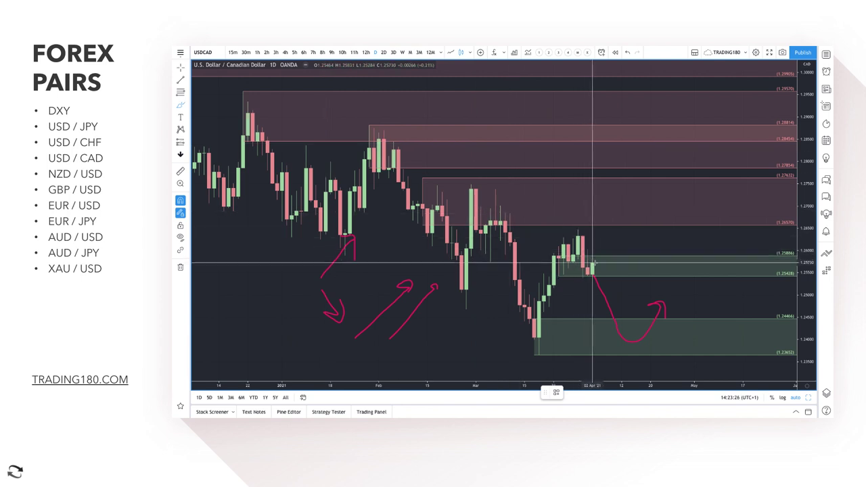
{"action": "mouse_move", "coordinate": [592, 262]}
{"action": "left_mouse_down"}
{"action": "mouse_move", "coordinate": [641, 108]}
{"action": "mouse_move", "coordinate": [697, 164]}
{"action": "mouse_move", "coordinate": [703, 140]}
{"action": "left_mouse_up"}
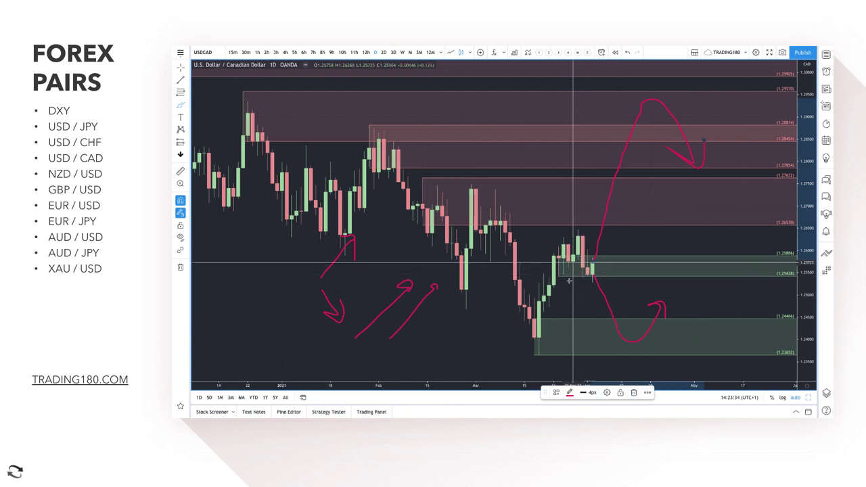
- Brush circles around the turning points of both USDCAD projection arrows, in the green and red zones
{"action": "mouse_move", "coordinate": [634, 327]}
{"action": "left_mouse_down"}
{"action": "mouse_move", "coordinate": [638, 351]}
{"action": "mouse_move", "coordinate": [625, 333]}
{"action": "left_mouse_up"}
{"action": "mouse_move", "coordinate": [646, 116]}
{"action": "left_mouse_down"}
{"action": "mouse_move", "coordinate": [654, 96]}
{"action": "mouse_move", "coordinate": [666, 112]}
{"action": "left_mouse_up"}
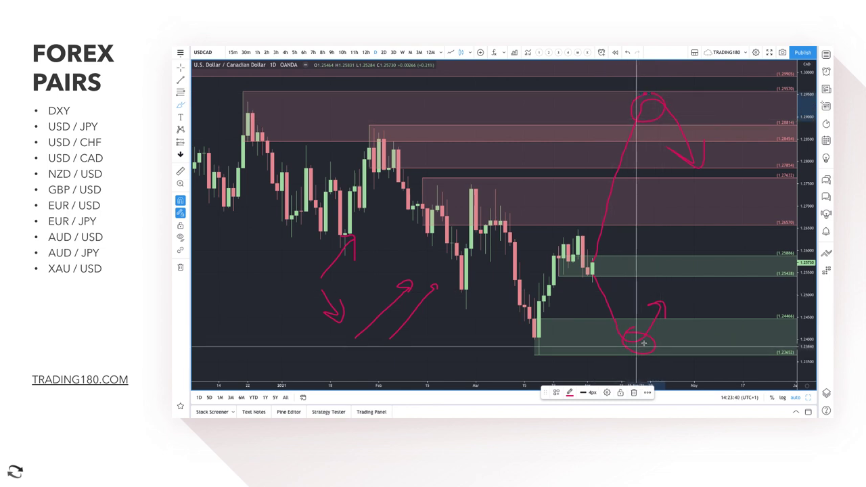
{"action": "left_click_drag", "start_coordinate": [630, 332], "coordinate": [641, 331]}
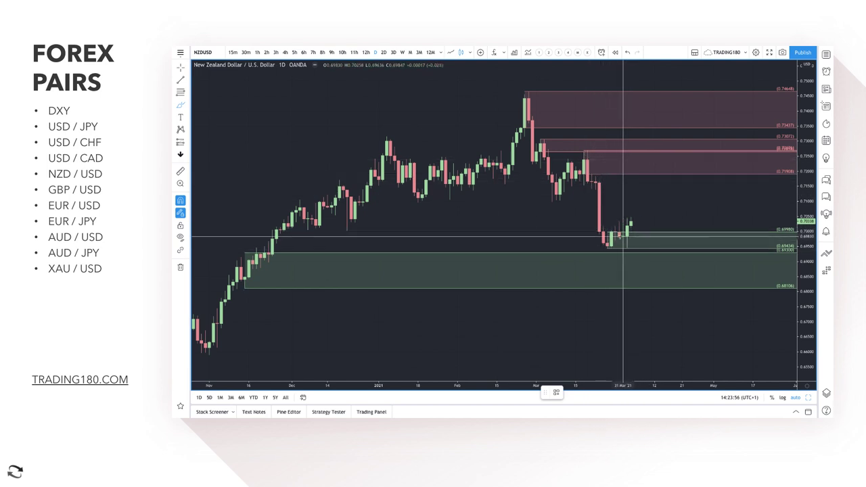
- Brush NZDUSD projection arrows from the latest candle toward the 0.71908 red zone and the 0.69980–0.69434 green zone, and mark the 0.74648–0.73437 zone
{"action": "scroll", "coordinate": [633, 240], "scroll_direction": "up", "scroll_amount": 3}
{"action": "scroll", "coordinate": [634, 240], "scroll_direction": "up", "scroll_amount": 1}
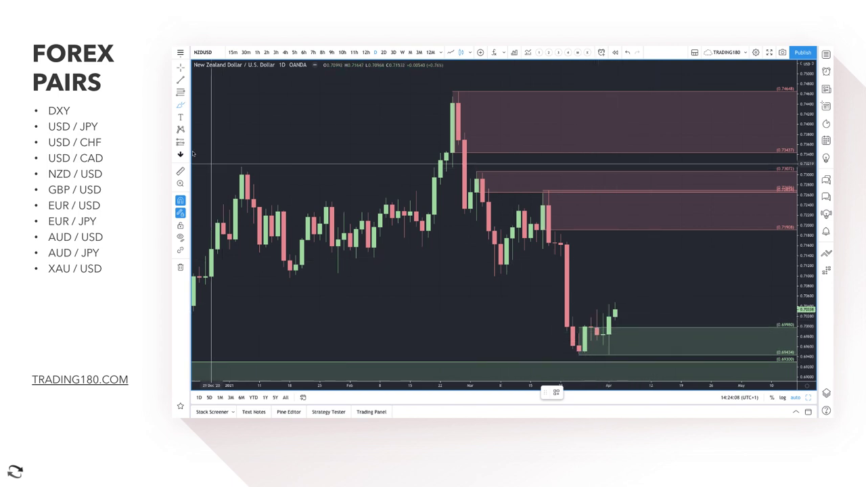
{"action": "left_click", "coordinate": [180, 109]}
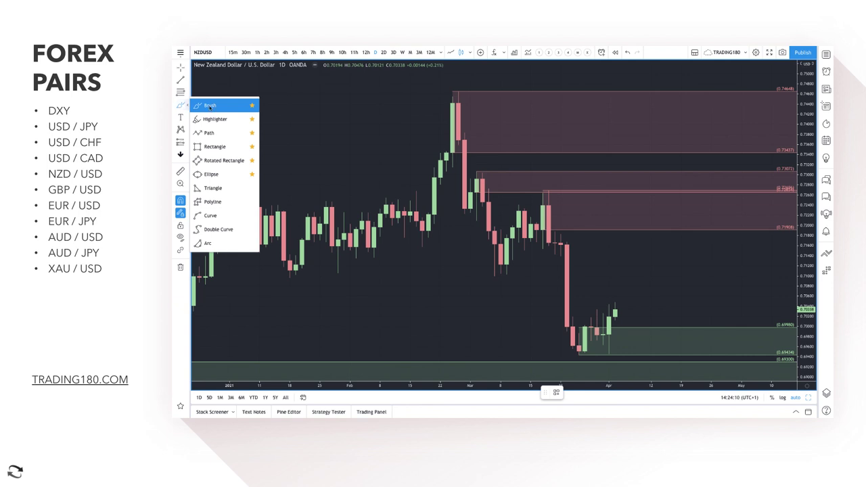
{"action": "scroll", "coordinate": [587, 270], "scroll_direction": "down", "scroll_amount": 3}
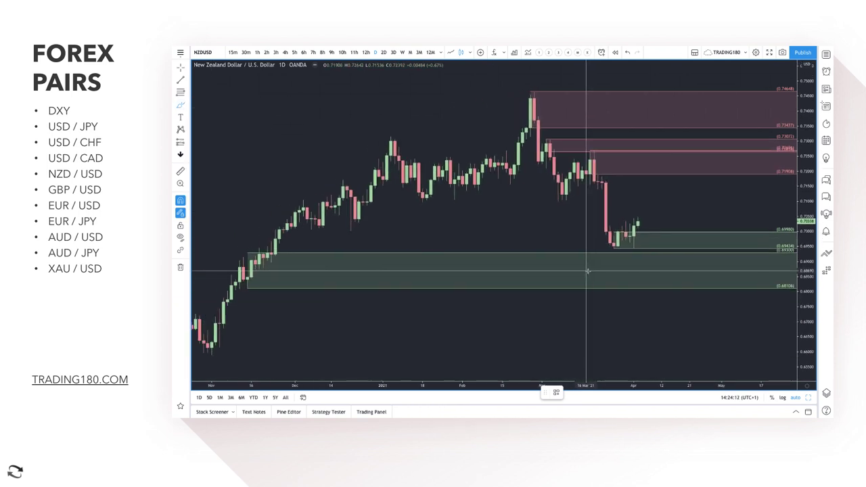
{"action": "scroll", "coordinate": [587, 270], "scroll_direction": "down", "scroll_amount": 1}
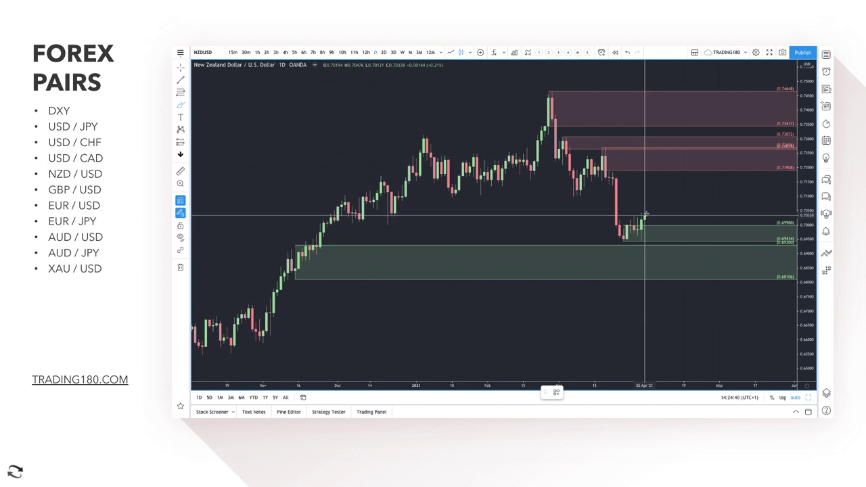
{"action": "mouse_move", "coordinate": [645, 215]}
{"action": "left_mouse_down"}
{"action": "mouse_move", "coordinate": [650, 228]}
{"action": "mouse_move", "coordinate": [673, 227]}
{"action": "mouse_move", "coordinate": [681, 205]}
{"action": "mouse_move", "coordinate": [686, 215]}
{"action": "mouse_move", "coordinate": [662, 181]}
{"action": "mouse_move", "coordinate": [691, 167]}
{"action": "mouse_move", "coordinate": [707, 188]}
{"action": "left_mouse_up"}
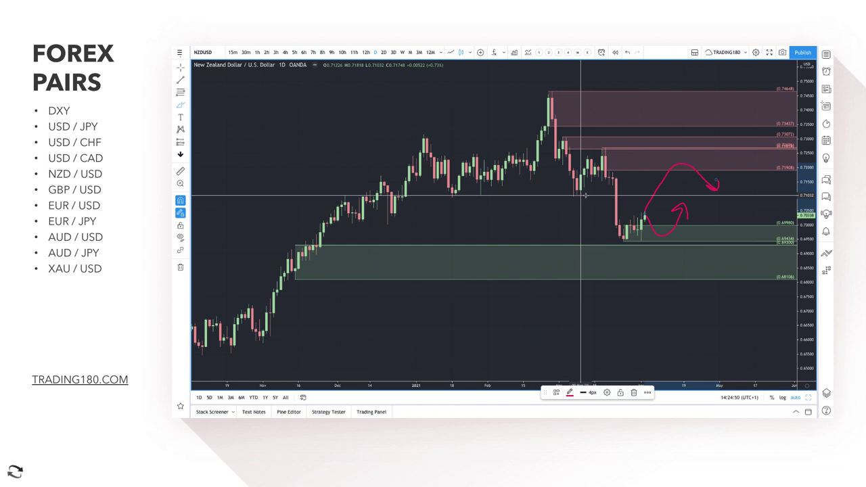
{"action": "scroll", "coordinate": [635, 149], "scroll_direction": "up", "scroll_amount": 2}
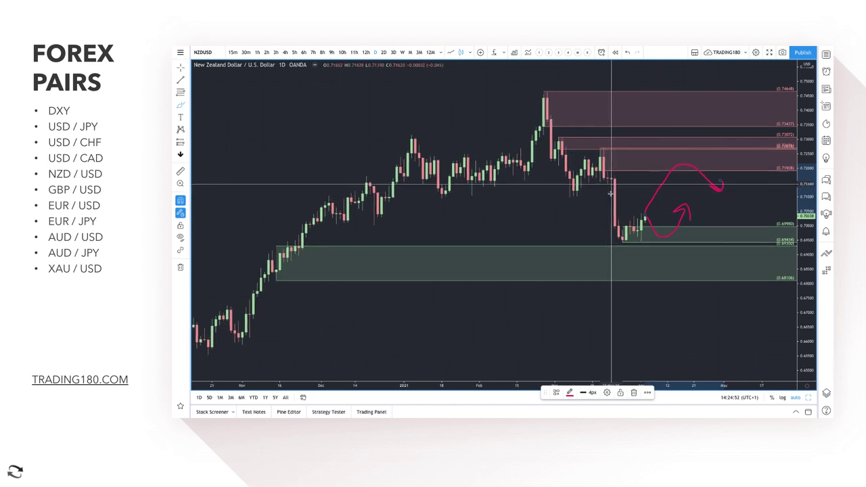
{"action": "mouse_move", "coordinate": [648, 101]}
{"action": "left_mouse_down"}
{"action": "mouse_move", "coordinate": [663, 94]}
{"action": "mouse_move", "coordinate": [670, 108]}
{"action": "mouse_move", "coordinate": [667, 95]}
{"action": "mouse_move", "coordinate": [711, 140]}
{"action": "mouse_move", "coordinate": [723, 132]}
{"action": "left_mouse_up"}
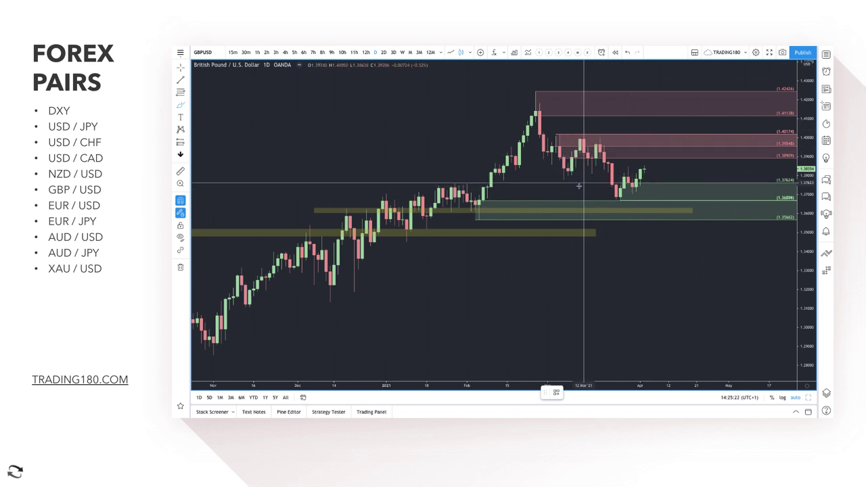
- Brush a long rising arrow beneath the GBPUSD uptrend from November to late February, and delete it
{"action": "scroll", "coordinate": [551, 182], "scroll_direction": "down", "scroll_amount": 4}
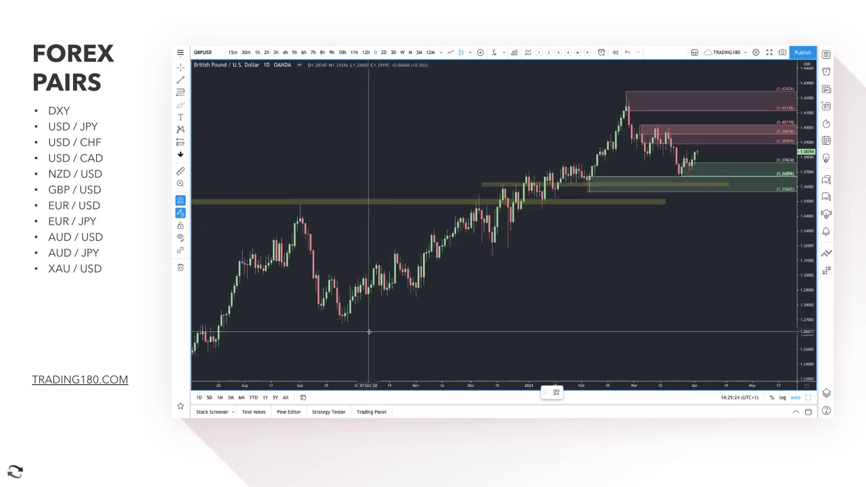
{"action": "mouse_move", "coordinate": [424, 312]}
{"action": "left_mouse_down"}
{"action": "mouse_move", "coordinate": [620, 161]}
{"action": "mouse_move", "coordinate": [624, 184]}
{"action": "left_mouse_up"}
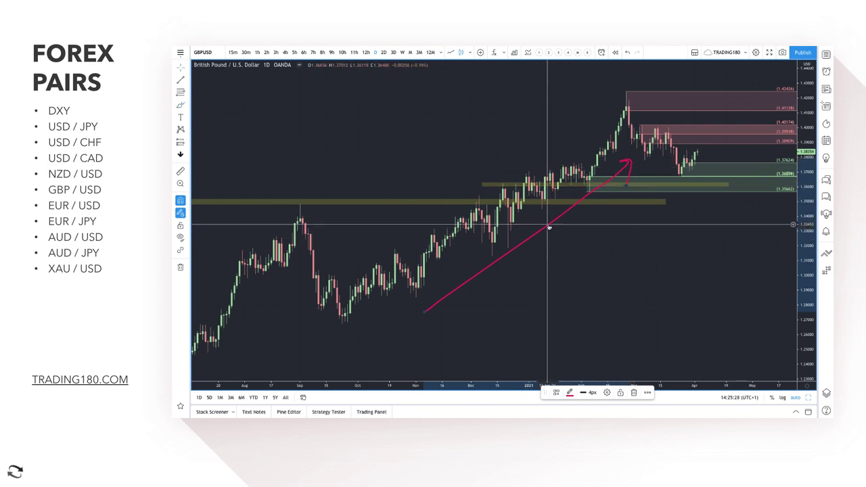
{"action": "key", "text": "Delete"}
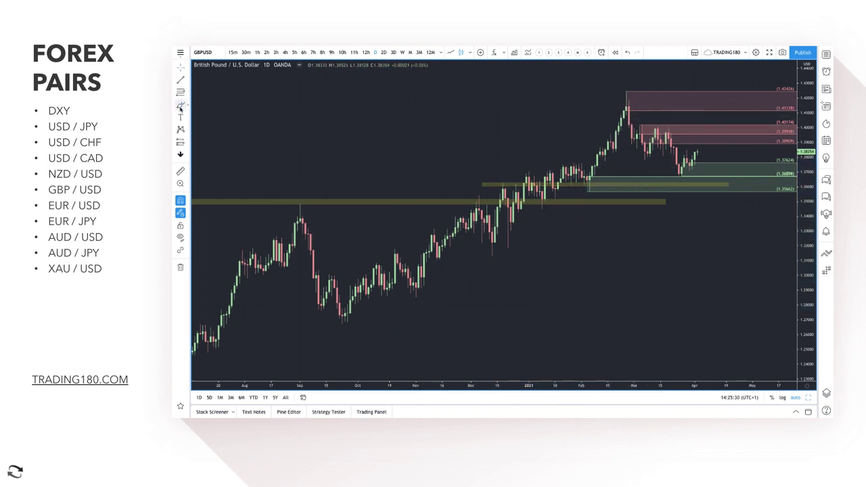
{"action": "scroll", "coordinate": [551, 155], "scroll_direction": "up", "scroll_amount": 3}
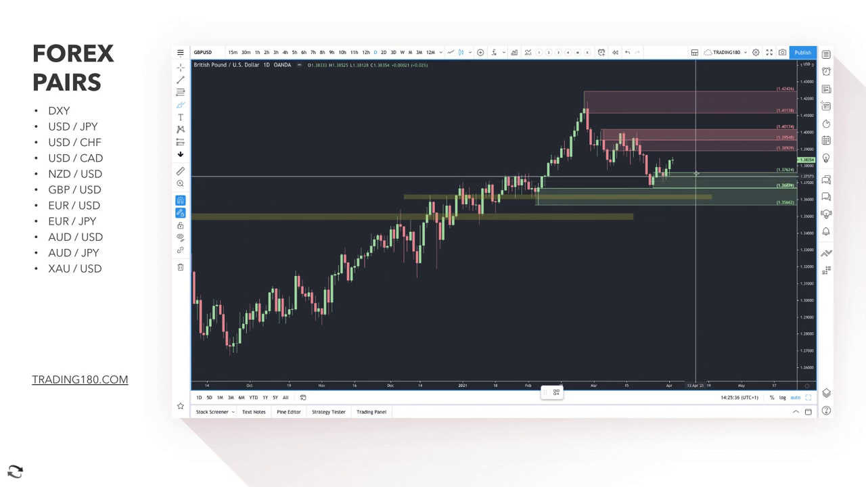
{"action": "scroll", "coordinate": [670, 162], "scroll_direction": "up", "scroll_amount": 5}
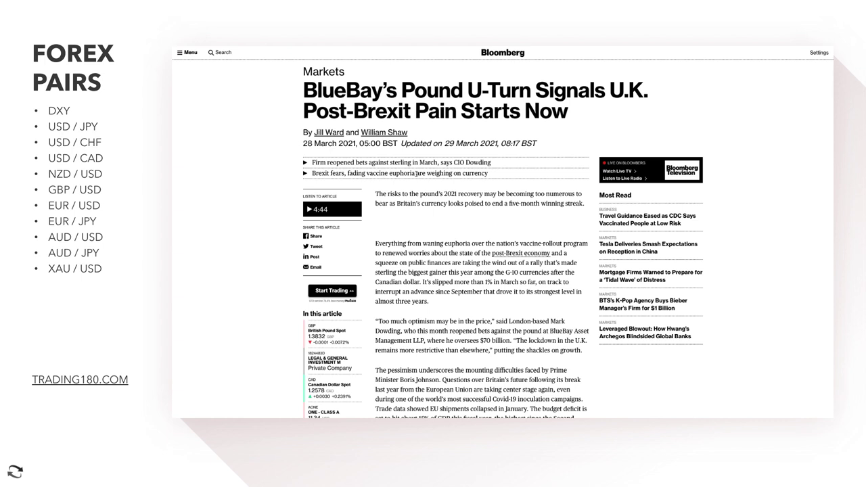
- Highlight the first two paragraphs of the Bloomberg article on BlueBay's pound U-turn while reading them, and clear the selection
{"action": "mouse_move", "coordinate": [377, 193]}
{"action": "left_mouse_down"}
{"action": "mouse_move", "coordinate": [589, 197]}
{"action": "mouse_move", "coordinate": [405, 203]}
{"action": "mouse_move", "coordinate": [580, 203]}
{"action": "mouse_move", "coordinate": [582, 212]}
{"action": "left_mouse_up"}
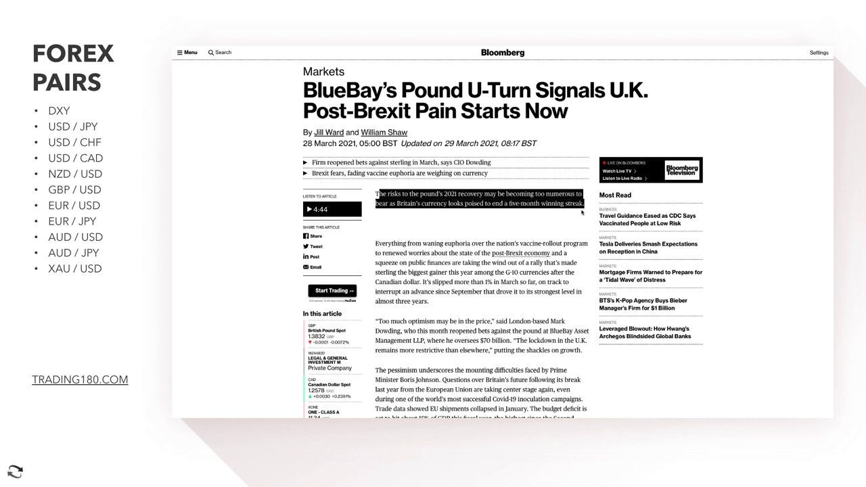
{"action": "scroll", "coordinate": [549, 240], "scroll_direction": "down", "scroll_amount": 1}
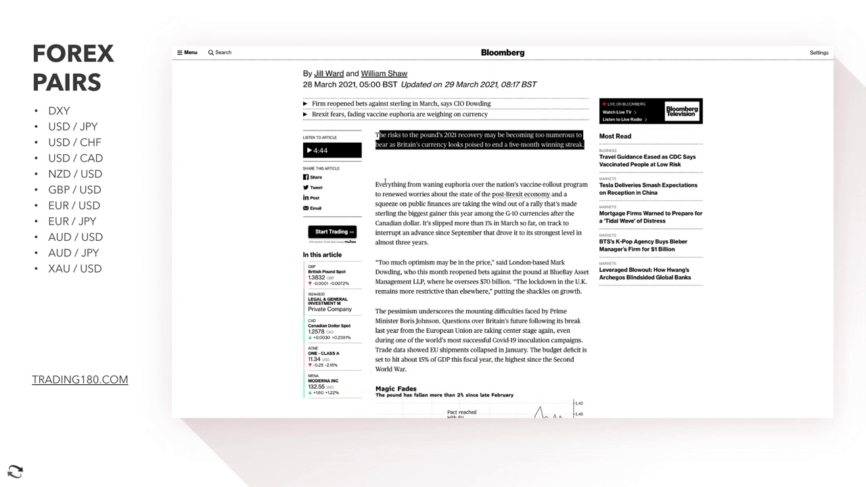
{"action": "left_click_drag", "start_coordinate": [376, 184], "coordinate": [453, 240]}
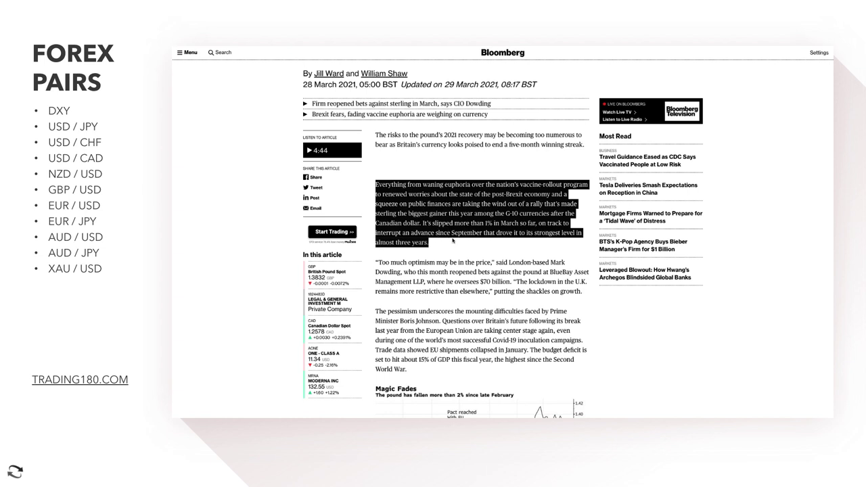
{"action": "left_click", "coordinate": [454, 241]}
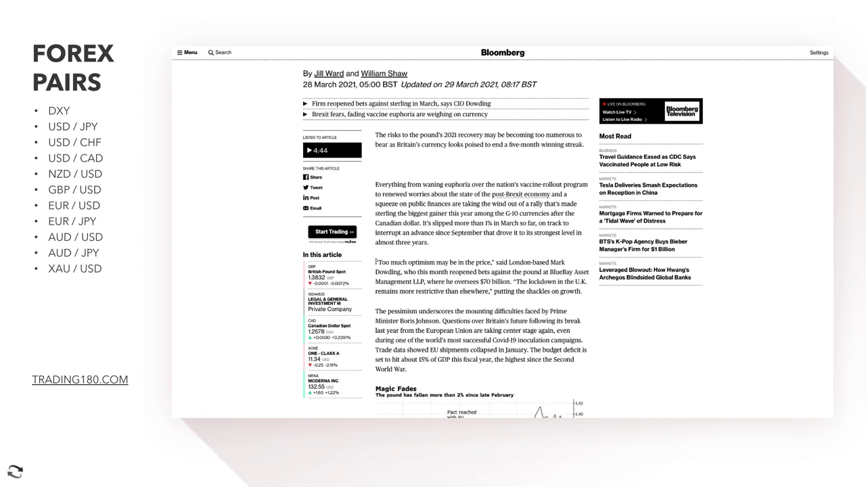
- Highlight the third paragraph's passages on price optimism and the U.K. lockdown while reading, and return to the article's headline
{"action": "left_click_drag", "start_coordinate": [376, 261], "coordinate": [512, 282]}
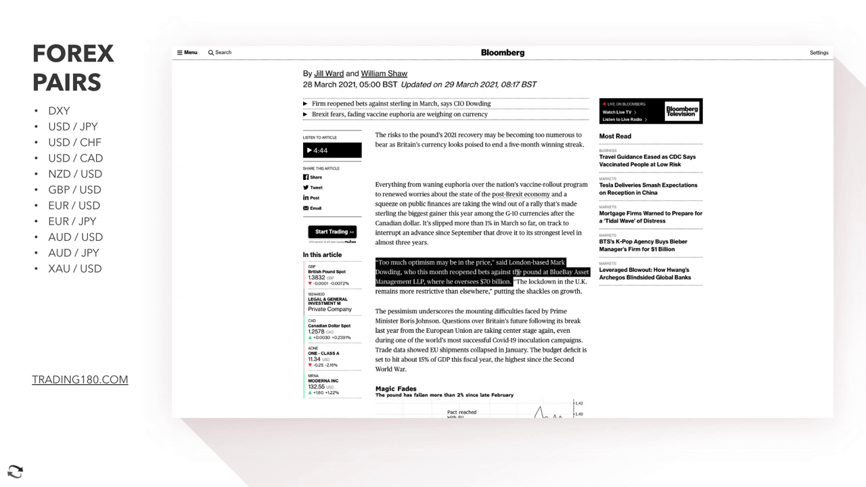
{"action": "left_click", "coordinate": [511, 280]}
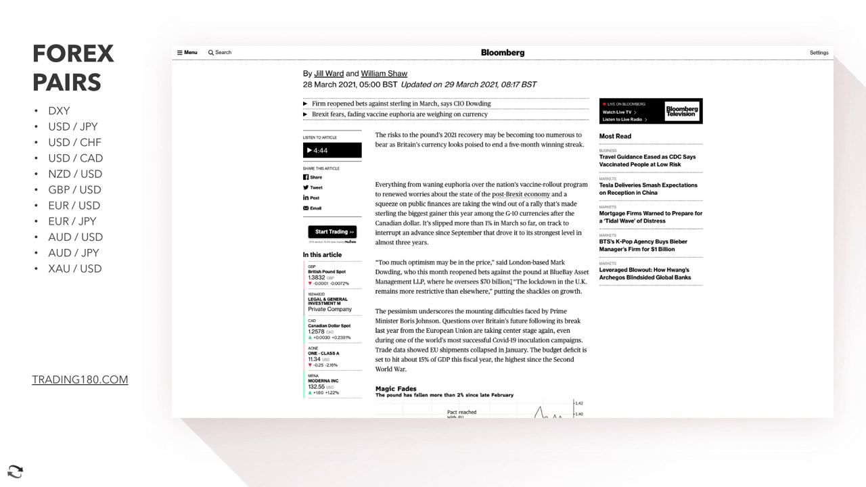
{"action": "left_click_drag", "start_coordinate": [511, 281], "coordinate": [580, 291]}
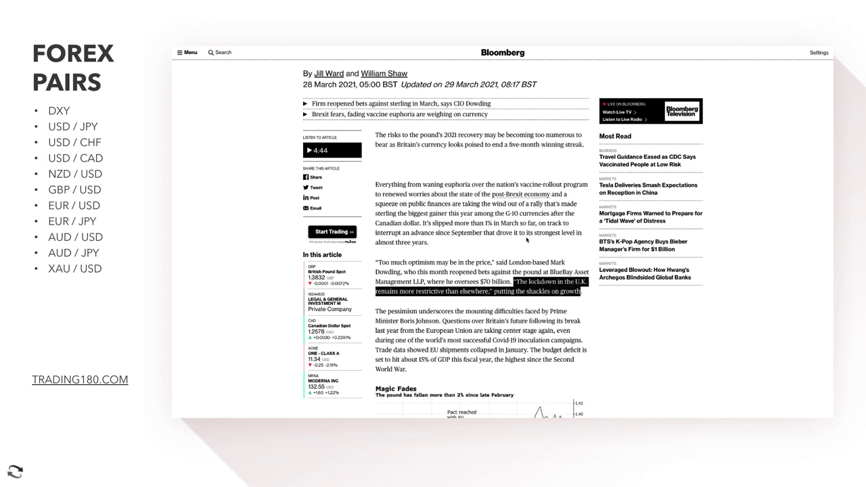
{"action": "scroll", "coordinate": [526, 239], "scroll_direction": "up", "scroll_amount": 5}
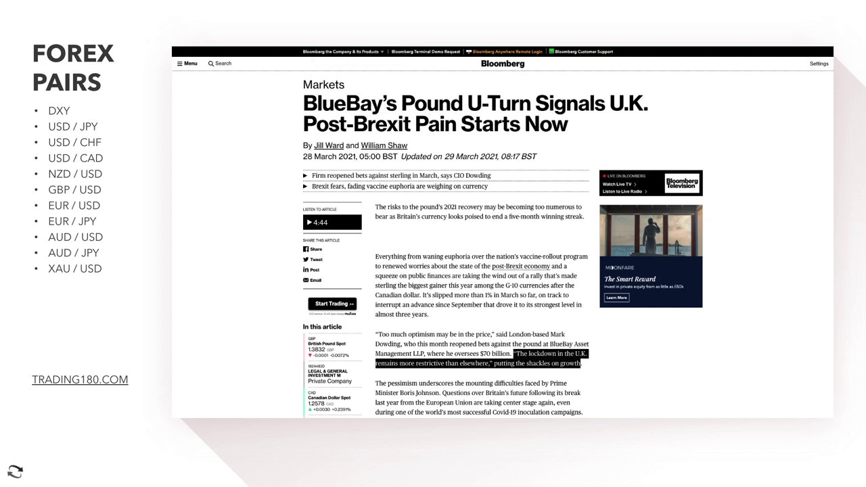
- Return to the GBPUSD chart and brush projections from the latest candle into the circled 1.42426–1.41138 red zone and the lower green zone
{"action": "left_click", "coordinate": [359, 44]}
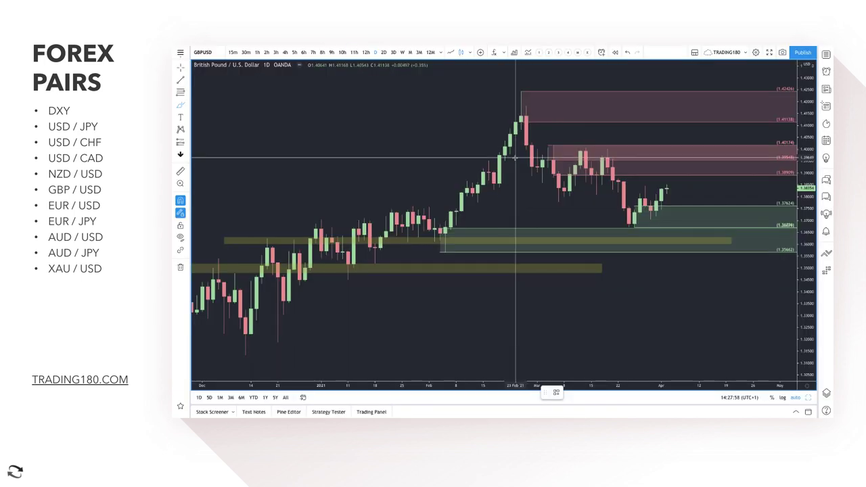
{"action": "left_click", "coordinate": [183, 106]}
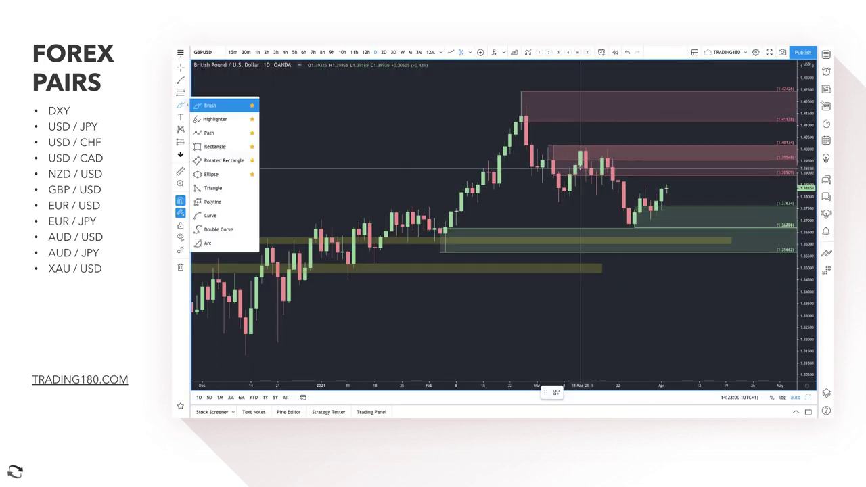
{"action": "mouse_move", "coordinate": [667, 189]}
{"action": "left_mouse_down"}
{"action": "mouse_move", "coordinate": [692, 122]}
{"action": "mouse_move", "coordinate": [716, 117]}
{"action": "mouse_move", "coordinate": [720, 135]}
{"action": "mouse_move", "coordinate": [711, 133]}
{"action": "left_mouse_up"}
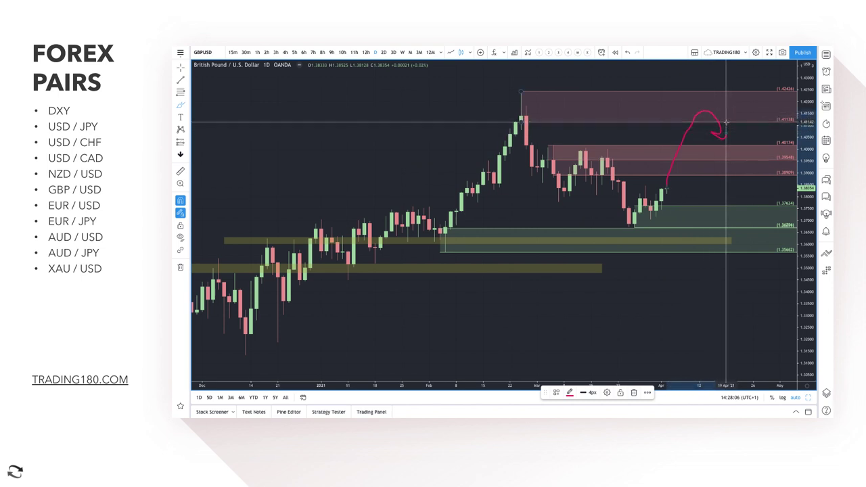
{"action": "mouse_move", "coordinate": [725, 97]}
{"action": "left_mouse_down"}
{"action": "mouse_move", "coordinate": [713, 86]}
{"action": "mouse_move", "coordinate": [689, 96]}
{"action": "mouse_move", "coordinate": [706, 88]}
{"action": "left_mouse_up"}
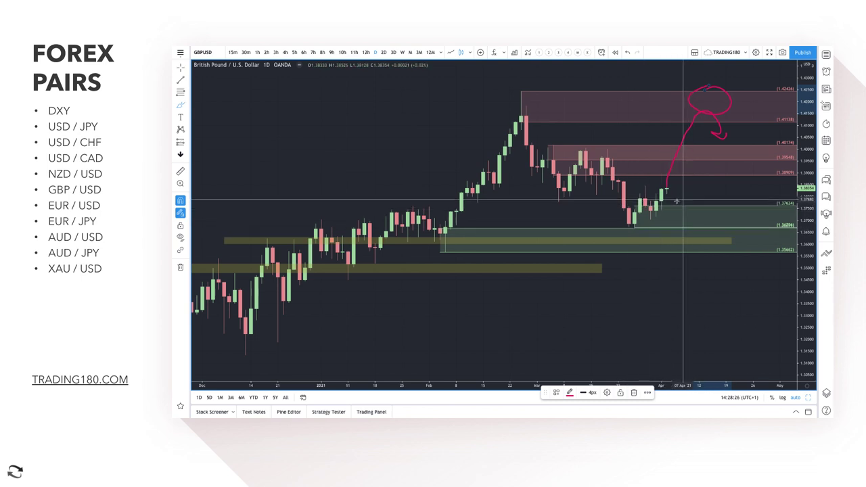
{"action": "mouse_move", "coordinate": [667, 192]}
{"action": "left_mouse_down"}
{"action": "mouse_move", "coordinate": [686, 238]}
{"action": "mouse_move", "coordinate": [705, 228]}
{"action": "left_mouse_up"}
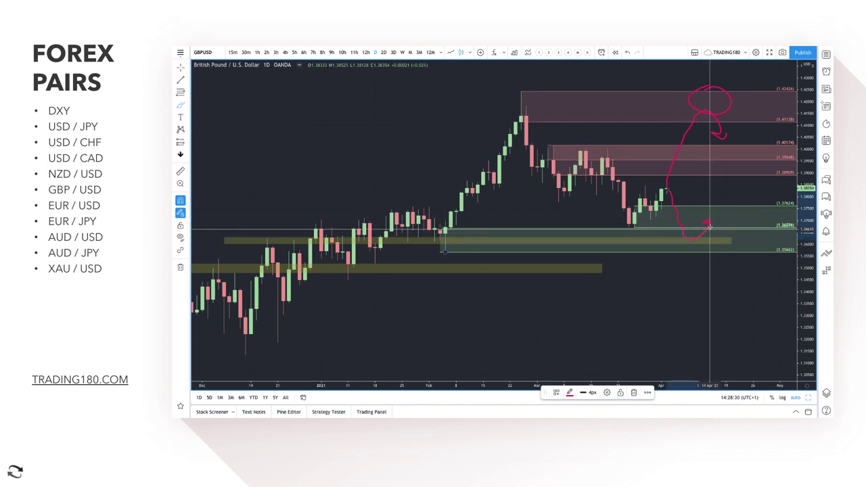
- Switch to the EURUSD chart, circle the candles starting the 1.18050–1.17644 red zone, and brush projections down and into the 1.19900–1.19042 zone
{"action": "scroll", "coordinate": [680, 201], "scroll_direction": "up", "scroll_amount": 5}
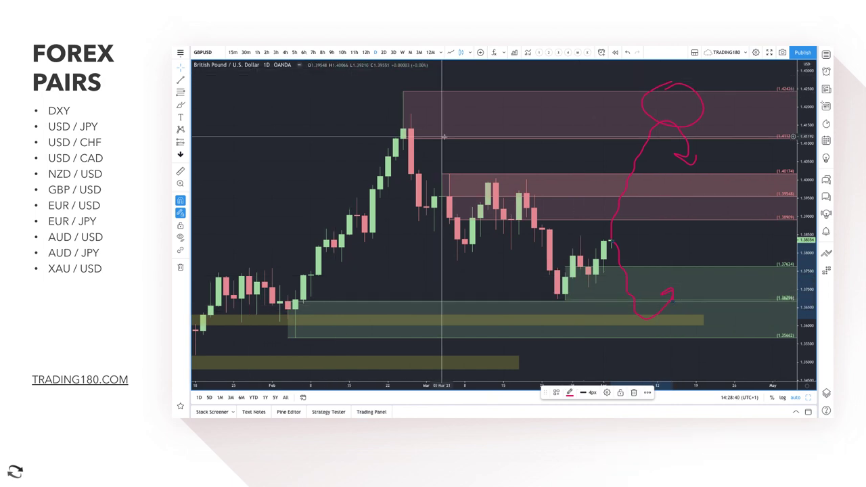
{"action": "left_click", "coordinate": [501, 166]}
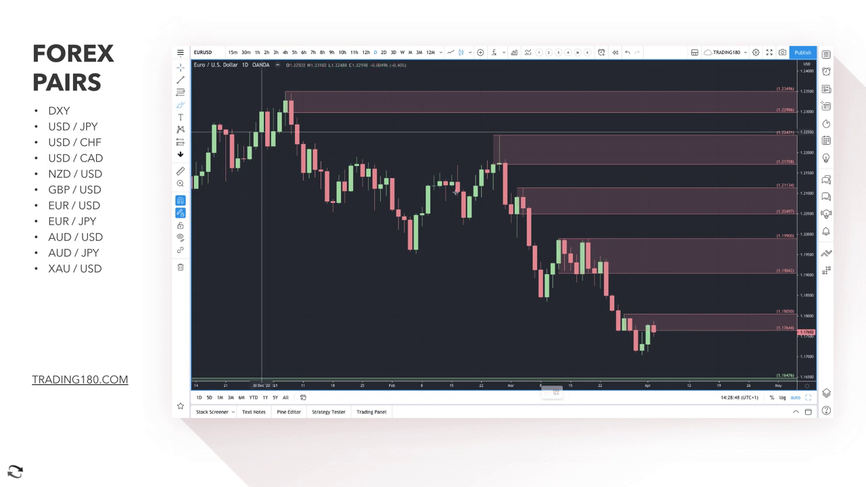
{"action": "mouse_move", "coordinate": [619, 312]}
{"action": "left_mouse_down"}
{"action": "mouse_move", "coordinate": [612, 325]}
{"action": "mouse_move", "coordinate": [621, 313]}
{"action": "left_mouse_up"}
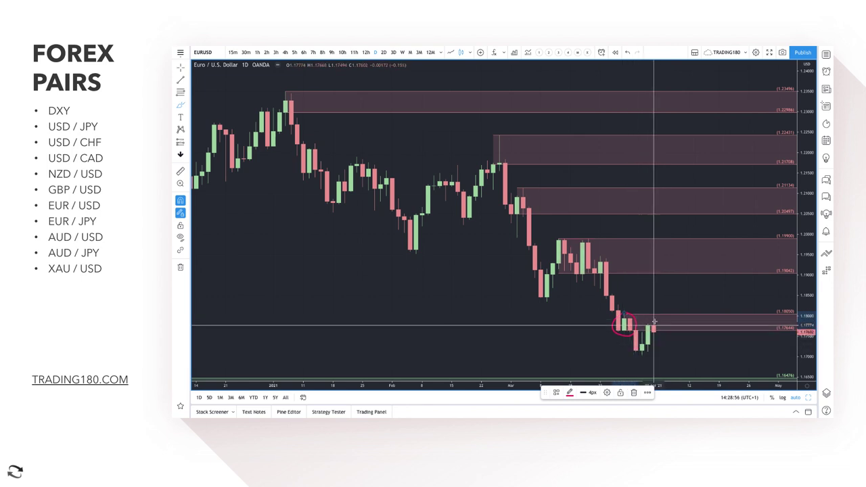
{"action": "scroll", "coordinate": [654, 323], "scroll_direction": "up", "scroll_amount": 4}
{"action": "mouse_move", "coordinate": [614, 315]}
{"action": "left_mouse_down"}
{"action": "mouse_move", "coordinate": [643, 343]}
{"action": "mouse_move", "coordinate": [632, 347]}
{"action": "left_mouse_up"}
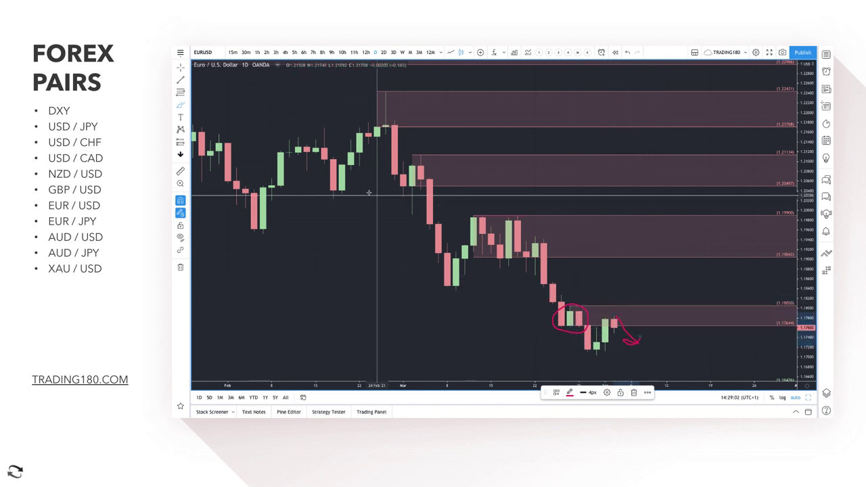
{"action": "mouse_move", "coordinate": [612, 315]}
{"action": "left_mouse_down"}
{"action": "mouse_move", "coordinate": [626, 272]}
{"action": "mouse_move", "coordinate": [648, 253]}
{"action": "mouse_move", "coordinate": [658, 277]}
{"action": "mouse_move", "coordinate": [668, 271]}
{"action": "mouse_move", "coordinate": [641, 244]}
{"action": "mouse_move", "coordinate": [645, 261]}
{"action": "mouse_move", "coordinate": [641, 232]}
{"action": "mouse_move", "coordinate": [654, 265]}
{"action": "left_mouse_up"}
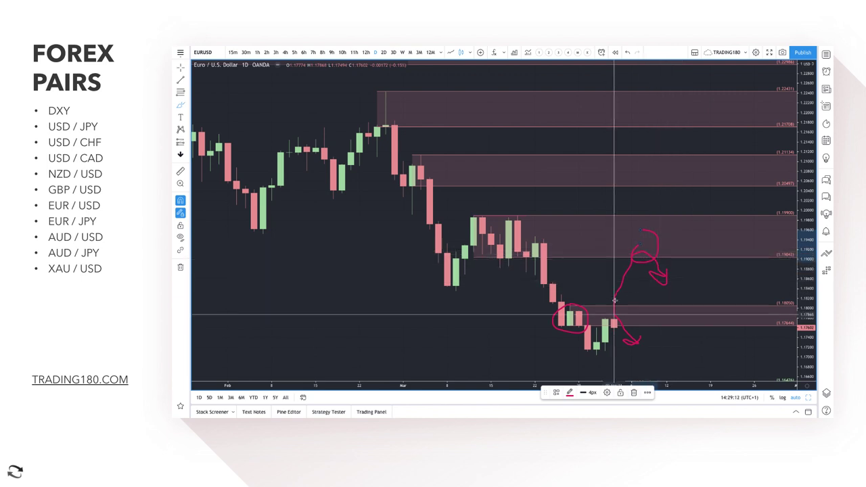
- Examine EURUSD's circled zone and recent price action on the 1-hour timeframe, and return to the daily chart
{"action": "scroll", "coordinate": [655, 300], "scroll_direction": "down", "scroll_amount": 2}
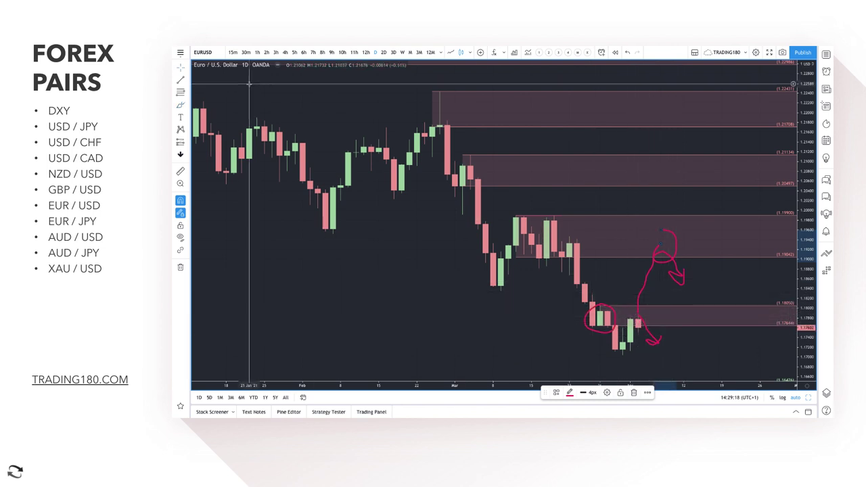
{"action": "left_click", "coordinate": [256, 52]}
{"action": "scroll", "coordinate": [441, 146], "scroll_direction": "up", "scroll_amount": 5}
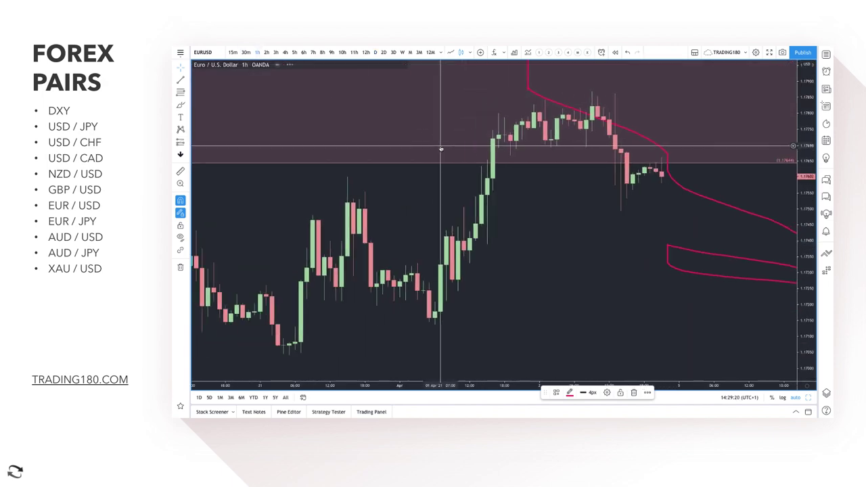
{"action": "scroll", "coordinate": [440, 146], "scroll_direction": "down", "scroll_amount": 3}
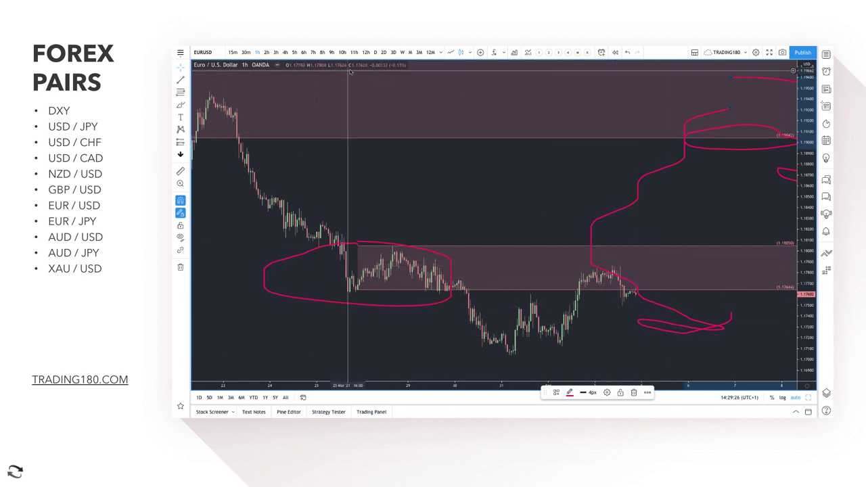
{"action": "left_click", "coordinate": [374, 52]}
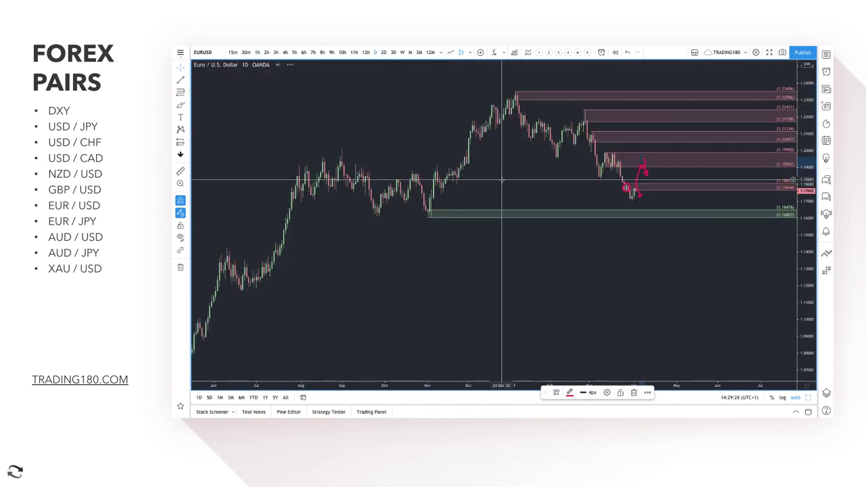
{"action": "scroll", "coordinate": [571, 233], "scroll_direction": "up", "scroll_amount": 5}
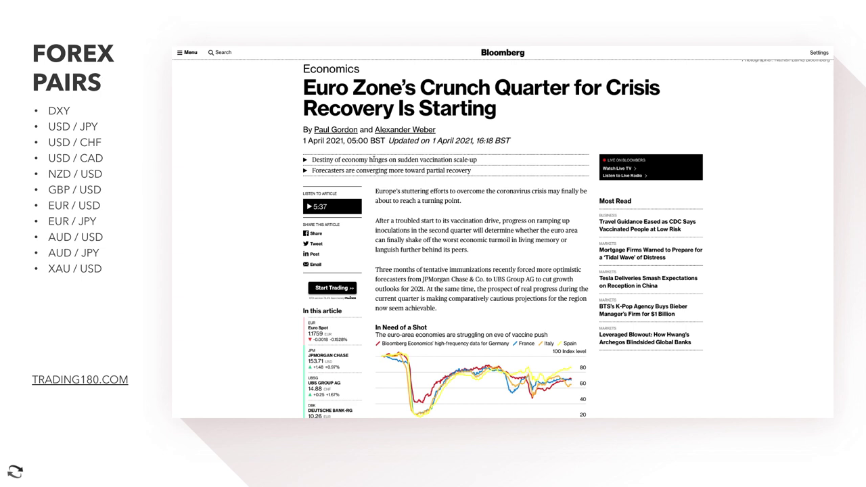
- Highlight the summary points and first two paragraphs of Bloomberg's Euro Zone crunch quarter article while reading, and clear the selection
{"action": "left_click_drag", "start_coordinate": [431, 159], "coordinate": [477, 170]}
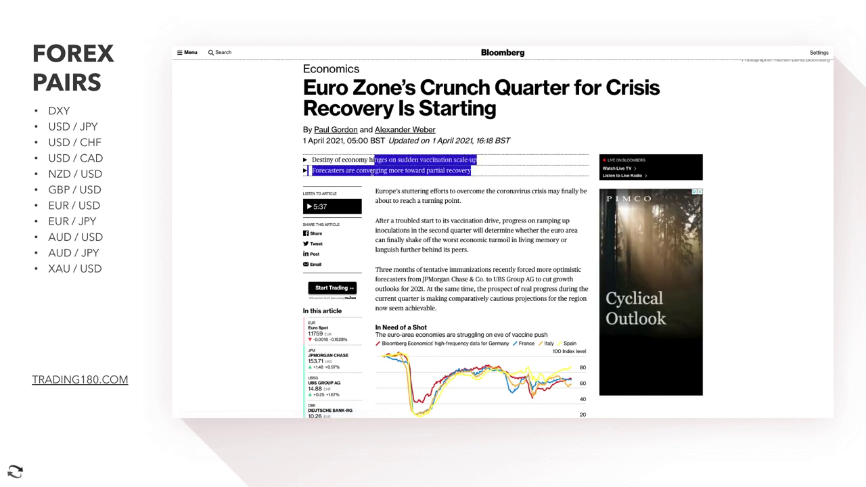
{"action": "left_click", "coordinate": [399, 171]}
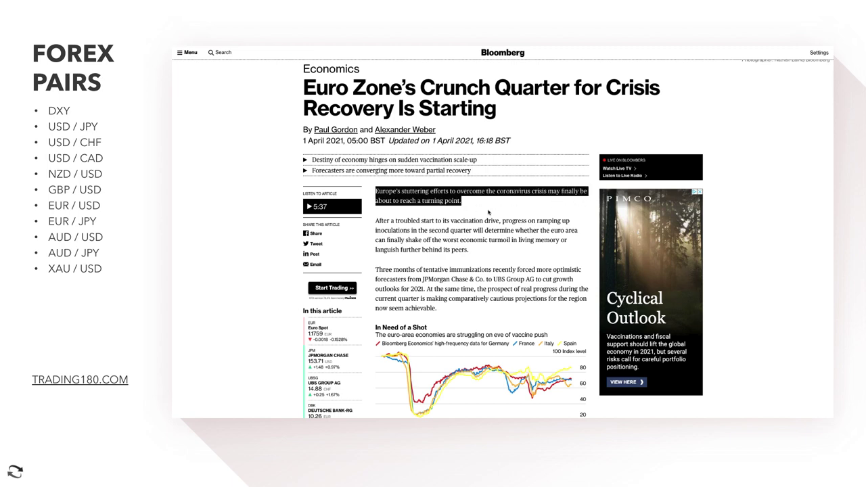
{"action": "scroll", "coordinate": [484, 211], "scroll_direction": "down", "scroll_amount": 3}
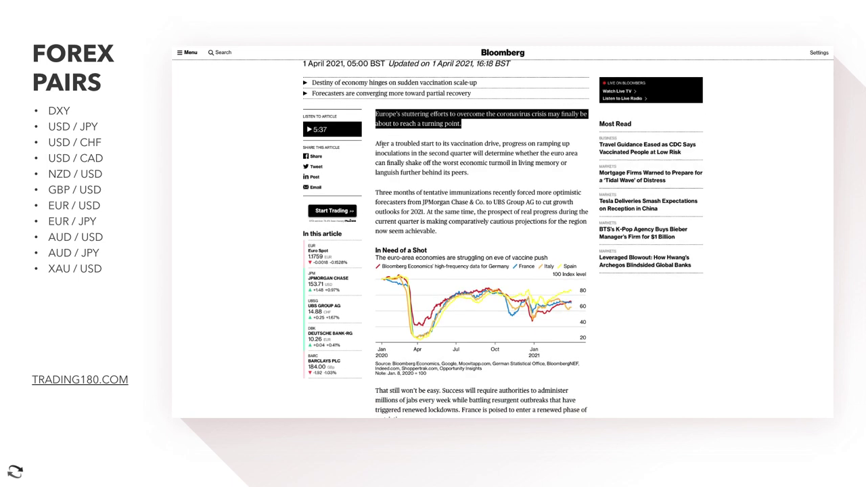
{"action": "left_click_drag", "start_coordinate": [381, 144], "coordinate": [388, 144]}
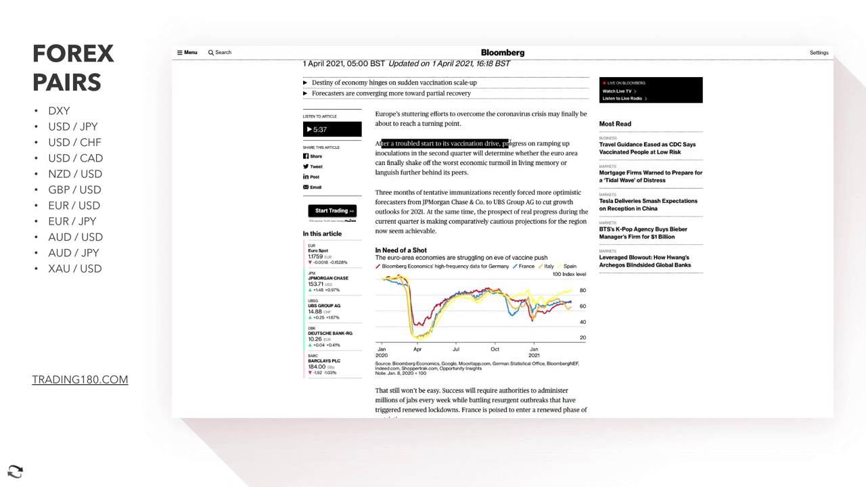
{"action": "left_click_drag", "start_coordinate": [569, 143], "coordinate": [449, 154]}
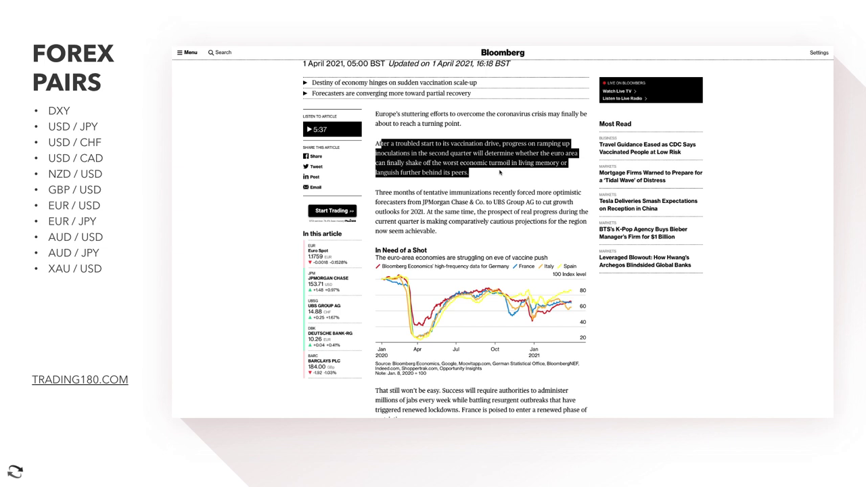
{"action": "left_click", "coordinate": [531, 193]}
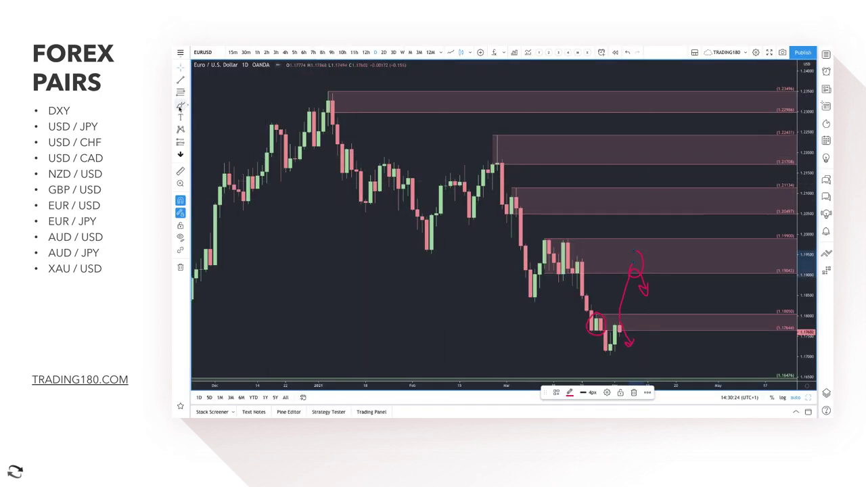
- Return to the EURUSD chart, brush circled rising and falling arrows below the December–February candles, and a falling arrow along the decline from late February
{"action": "left_click", "coordinate": [277, 196]}
{"action": "mouse_move", "coordinate": [271, 289]}
{"action": "left_mouse_down"}
{"action": "mouse_move", "coordinate": [331, 244]}
{"action": "mouse_move", "coordinate": [342, 259]}
{"action": "left_mouse_up"}
{"action": "mouse_move", "coordinate": [282, 301]}
{"action": "left_mouse_down"}
{"action": "mouse_move", "coordinate": [326, 353]}
{"action": "mouse_move", "coordinate": [332, 338]}
{"action": "left_mouse_up"}
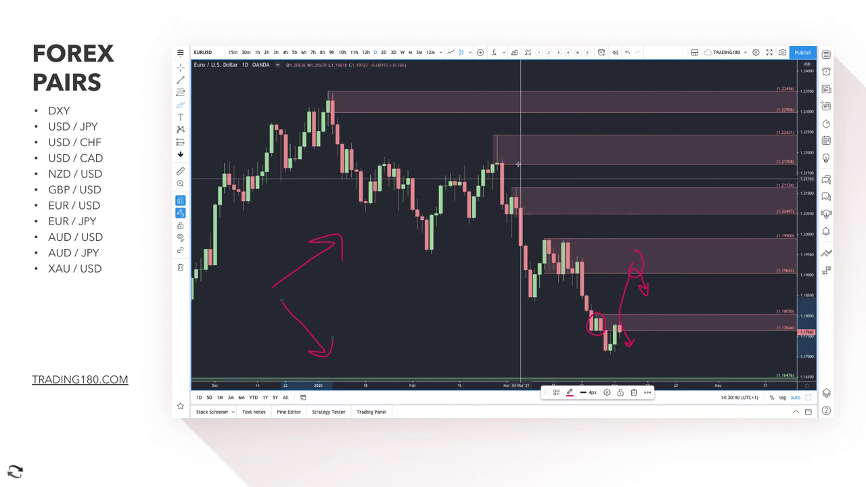
{"action": "mouse_move", "coordinate": [513, 144]}
{"action": "left_mouse_down"}
{"action": "mouse_move", "coordinate": [618, 248]}
{"action": "mouse_move", "coordinate": [618, 226]}
{"action": "left_mouse_up"}
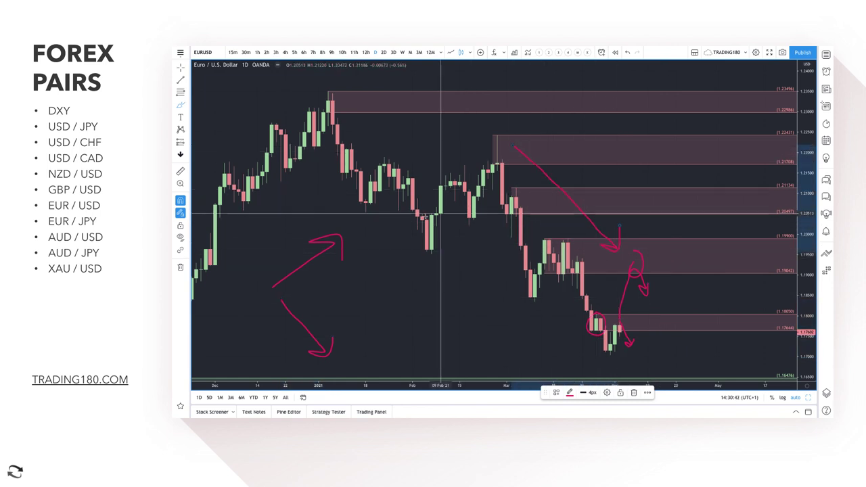
{"action": "mouse_move", "coordinate": [350, 234]}
{"action": "left_mouse_down"}
{"action": "mouse_move", "coordinate": [291, 229]}
{"action": "mouse_move", "coordinate": [304, 288]}
{"action": "mouse_move", "coordinate": [309, 225]}
{"action": "left_mouse_up"}
{"action": "mouse_move", "coordinate": [309, 295]}
{"action": "left_mouse_down"}
{"action": "mouse_move", "coordinate": [290, 338]}
{"action": "mouse_move", "coordinate": [298, 302]}
{"action": "left_mouse_up"}
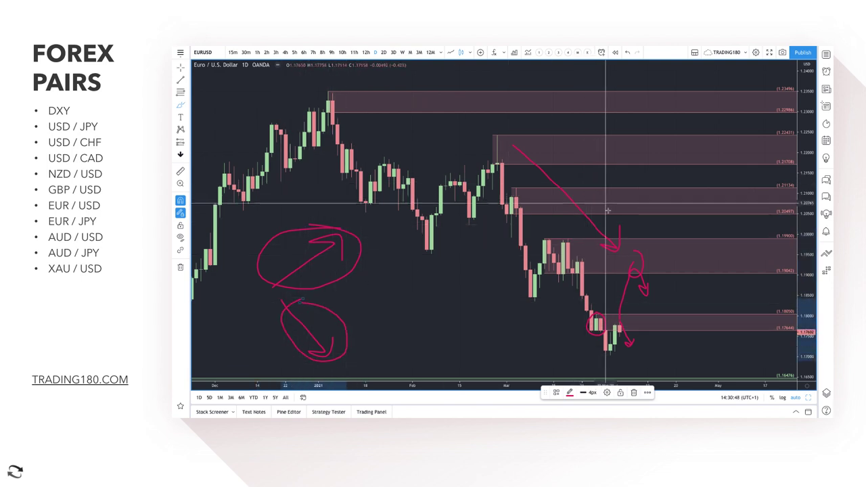
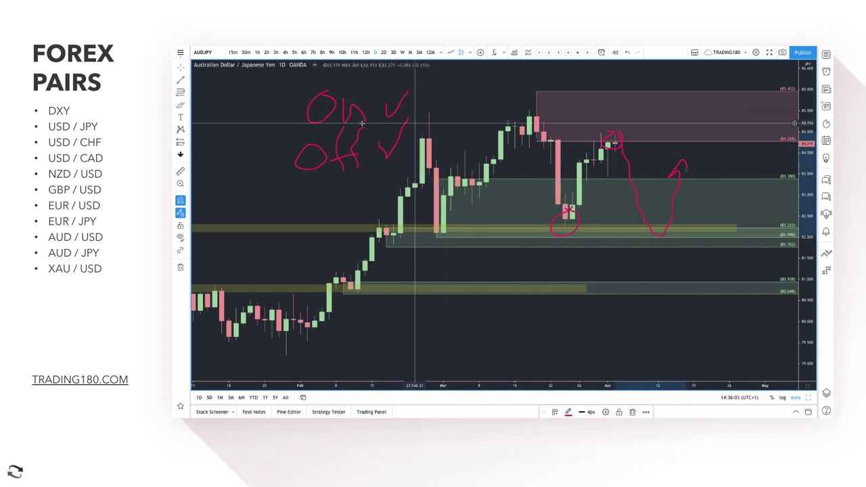
- Circle part of AUDJPY's 85.452–84.268 red zone, and draw a thin yellow rectangle across the February and March highs to late April
{"action": "key", "text": "Escape"}
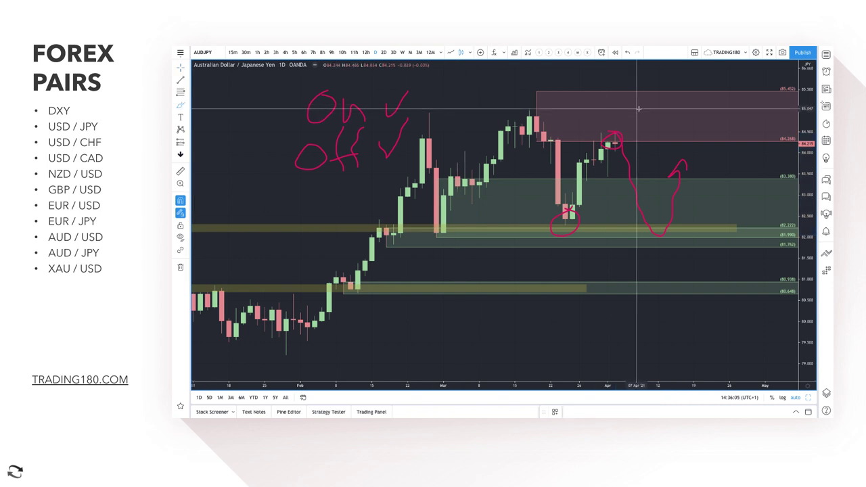
{"action": "mouse_move", "coordinate": [655, 114]}
{"action": "left_mouse_down"}
{"action": "mouse_move", "coordinate": [637, 97]}
{"action": "mouse_move", "coordinate": [619, 96]}
{"action": "left_mouse_up"}
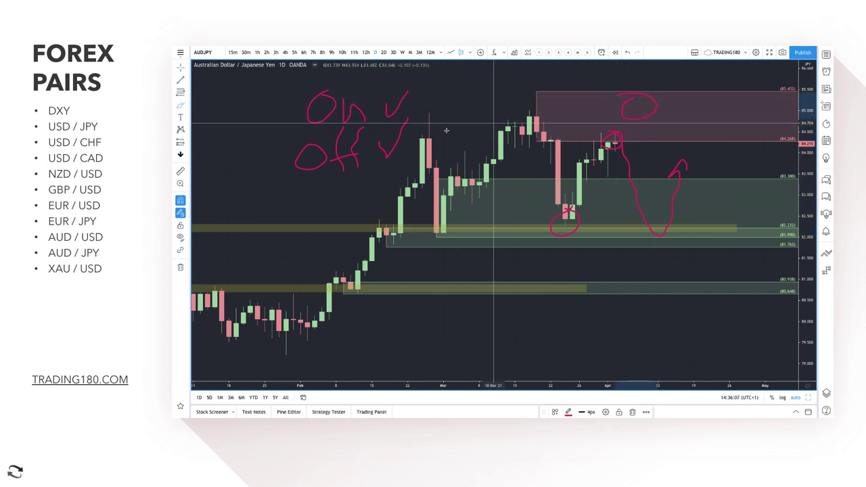
{"action": "left_click", "coordinate": [188, 105]}
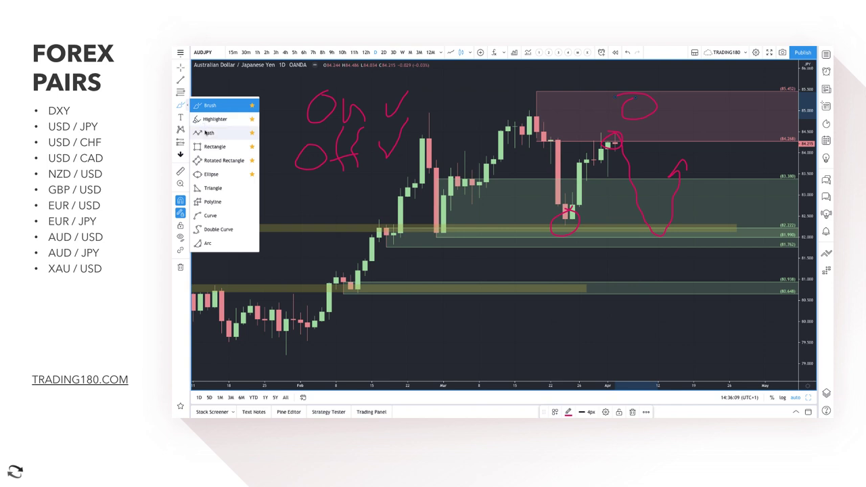
{"action": "left_click", "coordinate": [209, 146]}
{"action": "left_click_drag", "start_coordinate": [422, 112], "coordinate": [729, 119]}
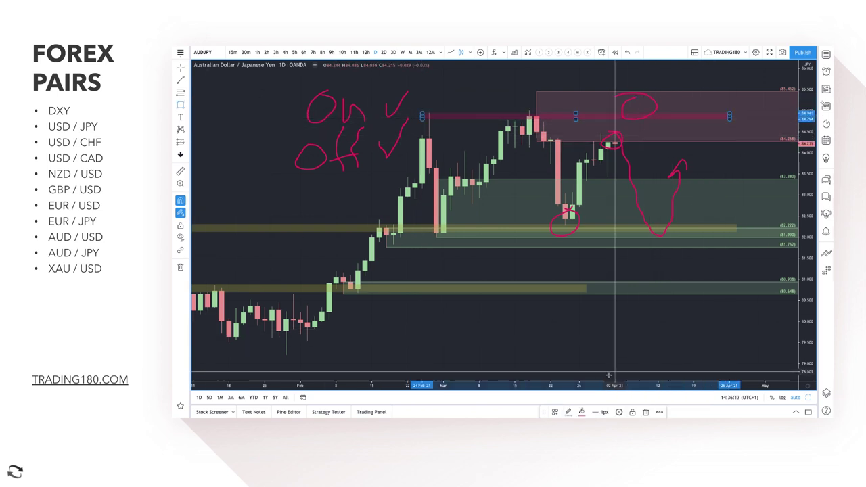
{"action": "left_click", "coordinate": [580, 411]}
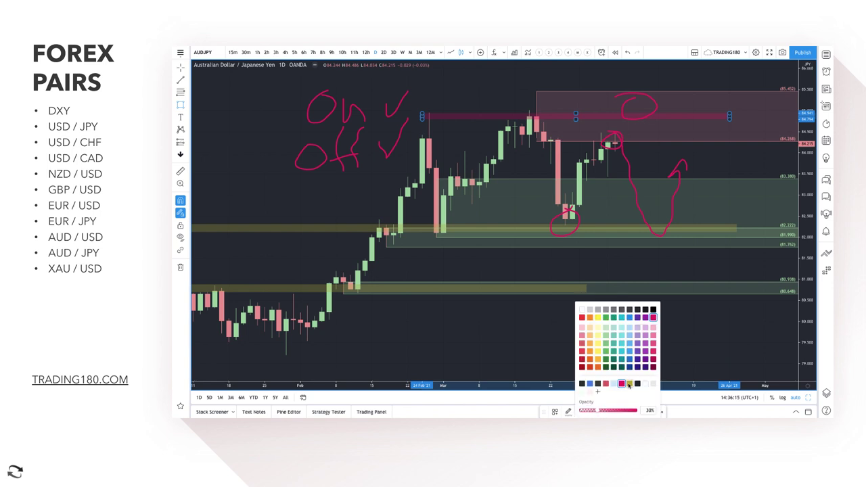
{"action": "left_click", "coordinate": [629, 383]}
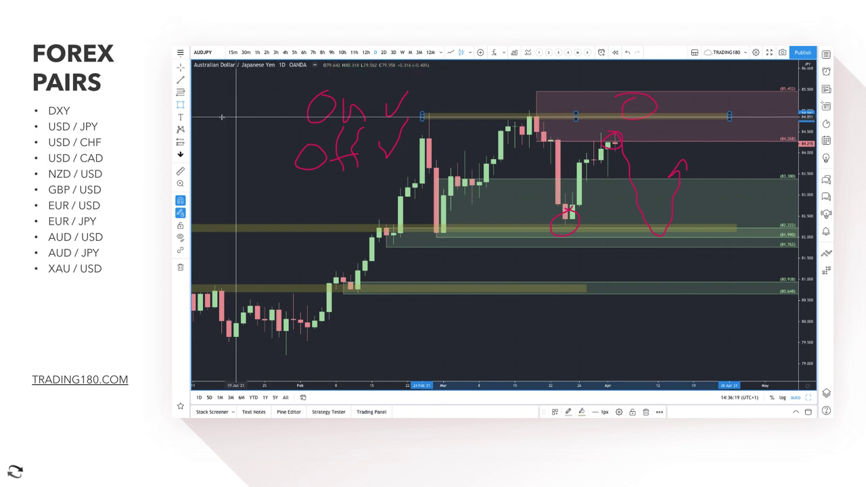
- Switch to the XAUUSD chart and brush circles around the early-March and late-March lows in the 1703.120–1676.866 green zone
{"action": "left_click", "coordinate": [186, 93]}
{"action": "left_click", "coordinate": [208, 104]}
{"action": "scroll", "coordinate": [343, 118], "scroll_direction": "down", "scroll_amount": 5}
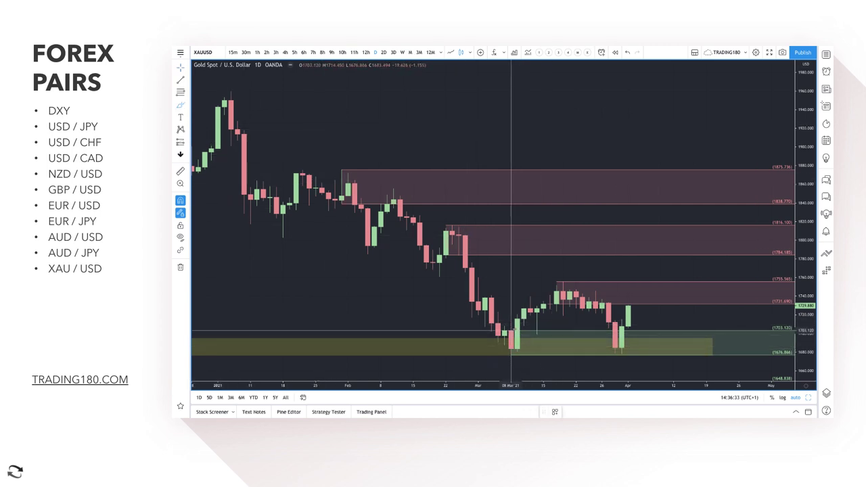
{"action": "mouse_move", "coordinate": [519, 327]}
{"action": "left_mouse_down"}
{"action": "mouse_move", "coordinate": [506, 345]}
{"action": "mouse_move", "coordinate": [518, 318]}
{"action": "mouse_move", "coordinate": [521, 324]}
{"action": "left_mouse_up"}
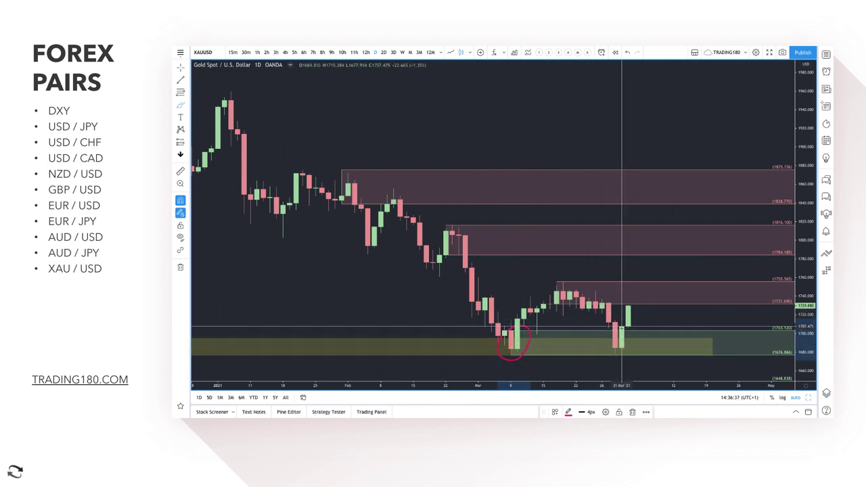
{"action": "mouse_move", "coordinate": [616, 318]}
{"action": "left_mouse_down"}
{"action": "mouse_move", "coordinate": [609, 323]}
{"action": "mouse_move", "coordinate": [634, 345]}
{"action": "left_mouse_up"}
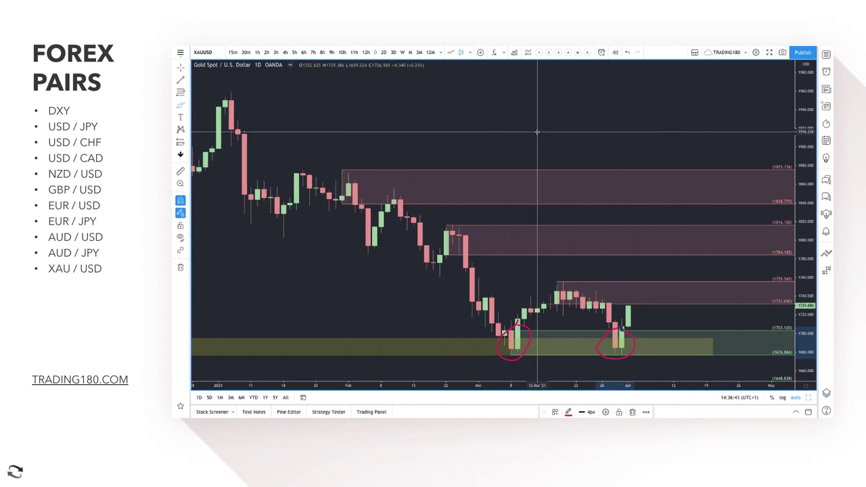
{"action": "scroll", "coordinate": [537, 131], "scroll_direction": "down", "scroll_amount": 5}
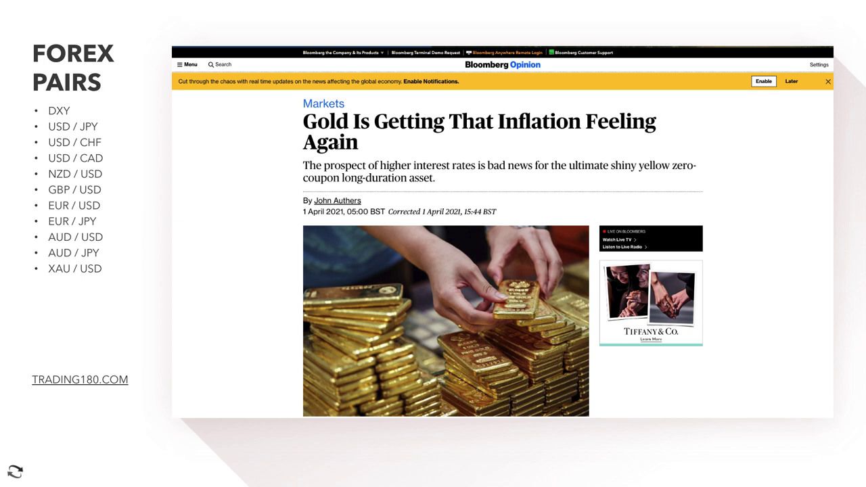
- Highlight the headline and subheading of Bloomberg's gold inflation article, read its opening section, and return towards the headline
{"action": "left_click_drag", "start_coordinate": [304, 123], "coordinate": [503, 187]}
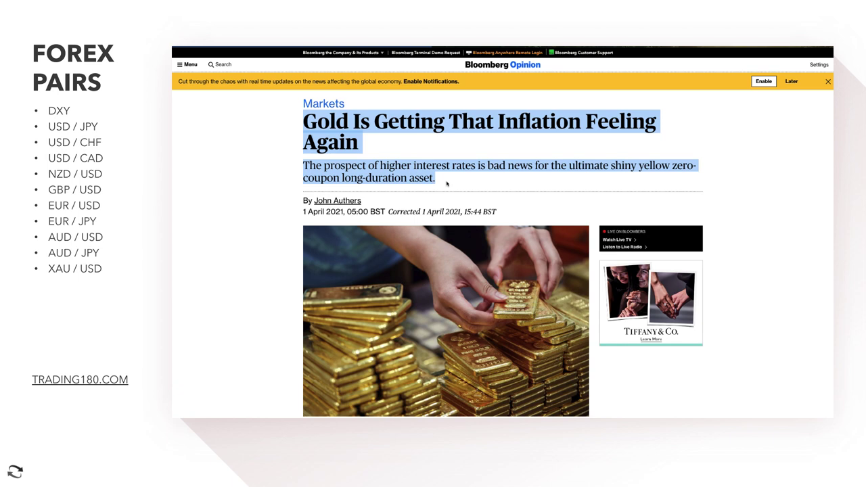
{"action": "scroll", "coordinate": [507, 196], "scroll_direction": "down", "scroll_amount": 1}
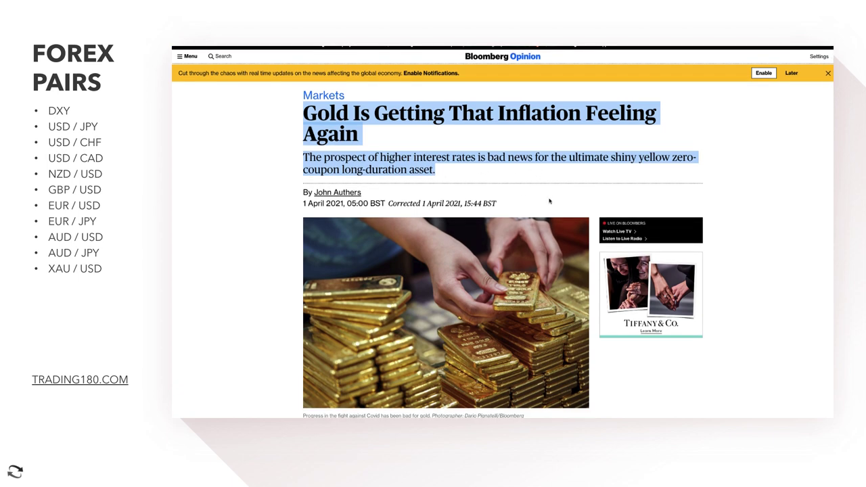
{"action": "scroll", "coordinate": [549, 197], "scroll_direction": "down", "scroll_amount": 3}
{"action": "scroll", "coordinate": [611, 354], "scroll_direction": "down", "scroll_amount": 2}
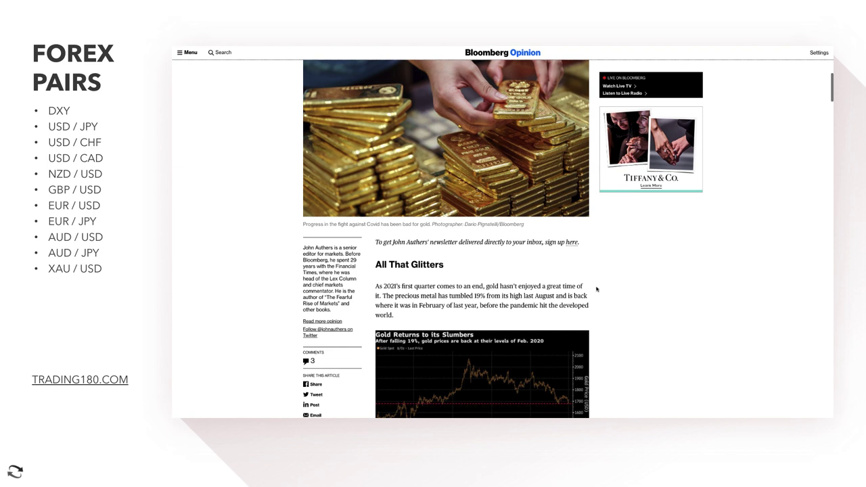
{"action": "scroll", "coordinate": [602, 241], "scroll_direction": "up", "scroll_amount": 3}
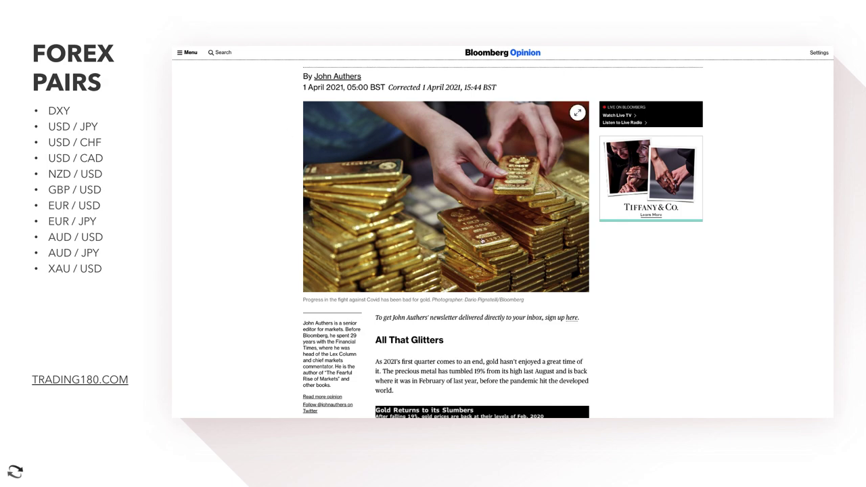
{"action": "scroll", "coordinate": [531, 233], "scroll_direction": "up", "scroll_amount": 3}
{"action": "scroll", "coordinate": [530, 233], "scroll_direction": "down", "scroll_amount": 1}
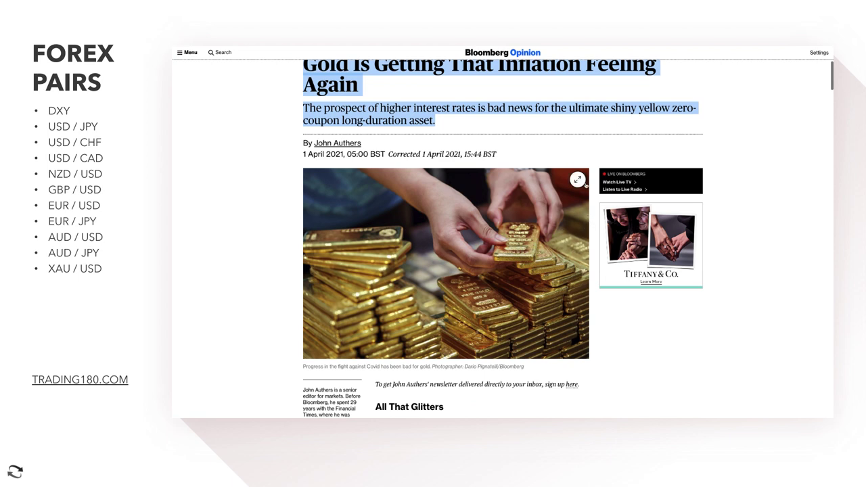
- Clear the headline highlight and read the gold article's opening section, including the gold price chart from February 2020 levels
{"action": "left_click", "coordinate": [589, 154]}
{"action": "scroll", "coordinate": [590, 155], "scroll_direction": "up", "scroll_amount": 1}
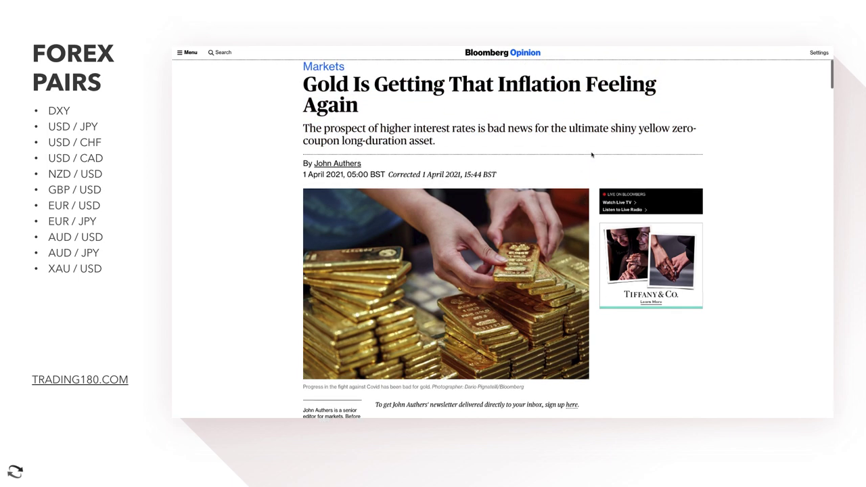
{"action": "scroll", "coordinate": [591, 155], "scroll_direction": "down", "scroll_amount": 5}
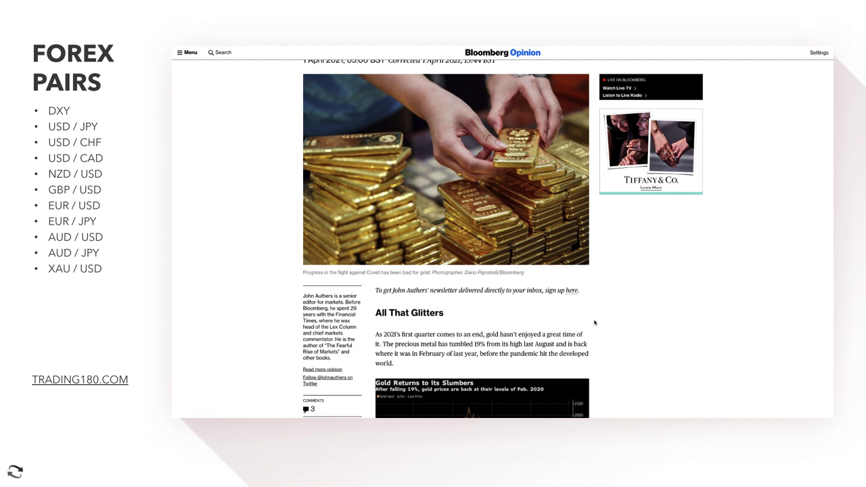
{"action": "scroll", "coordinate": [543, 321], "scroll_direction": "down", "scroll_amount": 1}
{"action": "scroll", "coordinate": [543, 320], "scroll_direction": "down", "scroll_amount": 1}
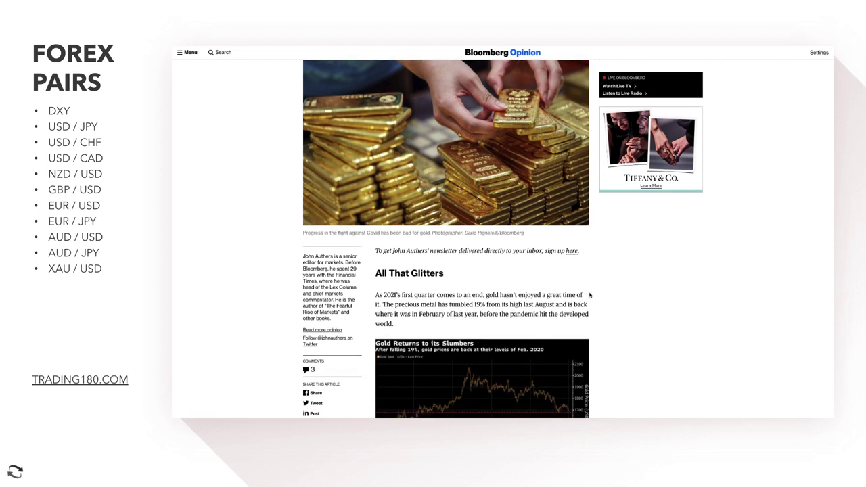
{"action": "scroll", "coordinate": [588, 290], "scroll_direction": "down", "scroll_amount": 2}
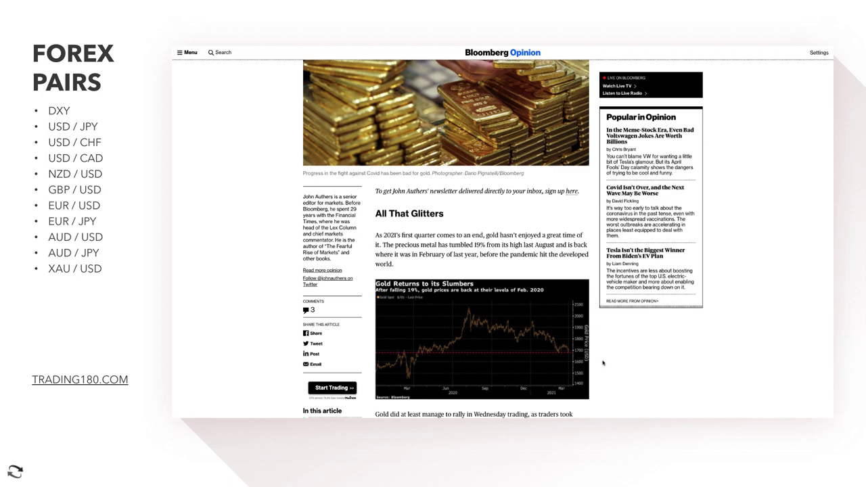
{"action": "scroll", "coordinate": [595, 338], "scroll_direction": "down", "scroll_amount": 2}
{"action": "scroll", "coordinate": [587, 324], "scroll_direction": "up", "scroll_amount": 3}
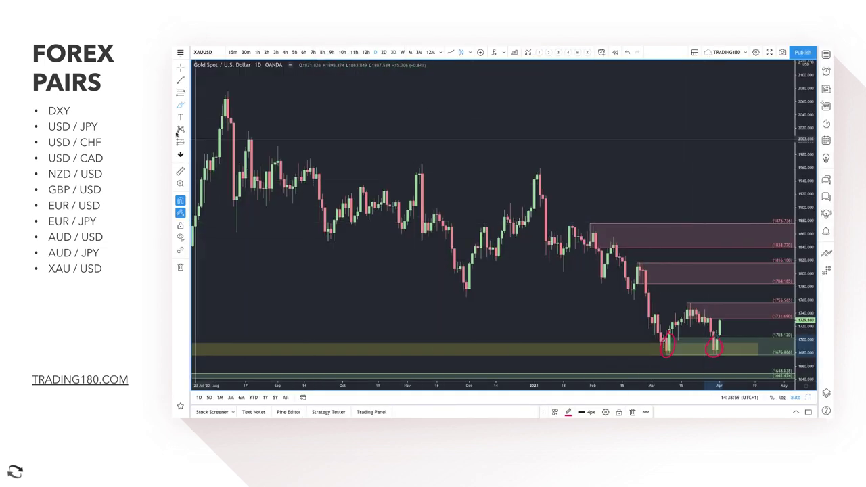
- Return to the XAUUSD chart and brush a circle in the 1755.565–1731.690 red zone with a falling arrow leading out of it
{"action": "left_click", "coordinate": [184, 106]}
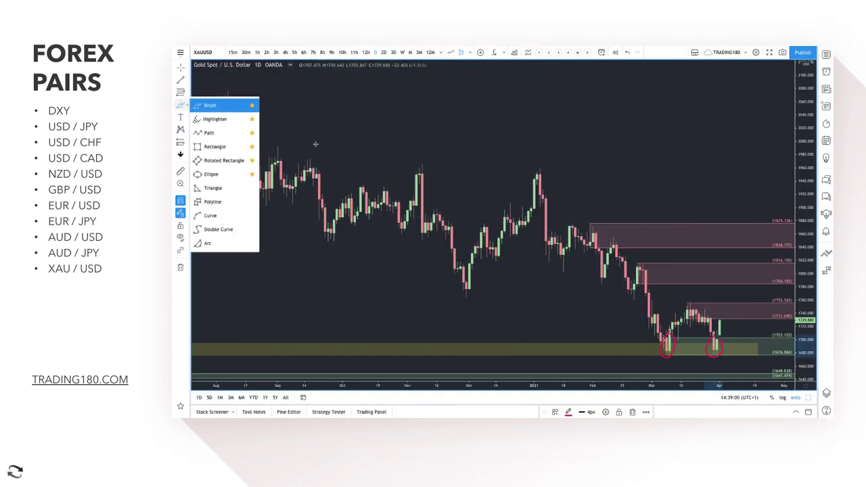
{"action": "left_click", "coordinate": [736, 304]}
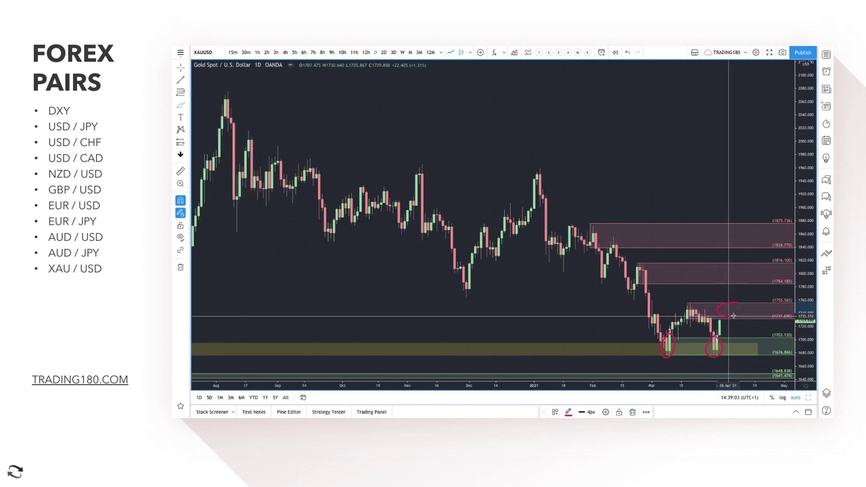
{"action": "left_click_drag", "start_coordinate": [733, 304], "coordinate": [725, 308]}
{"action": "scroll", "coordinate": [725, 309], "scroll_direction": "up", "scroll_amount": 5}
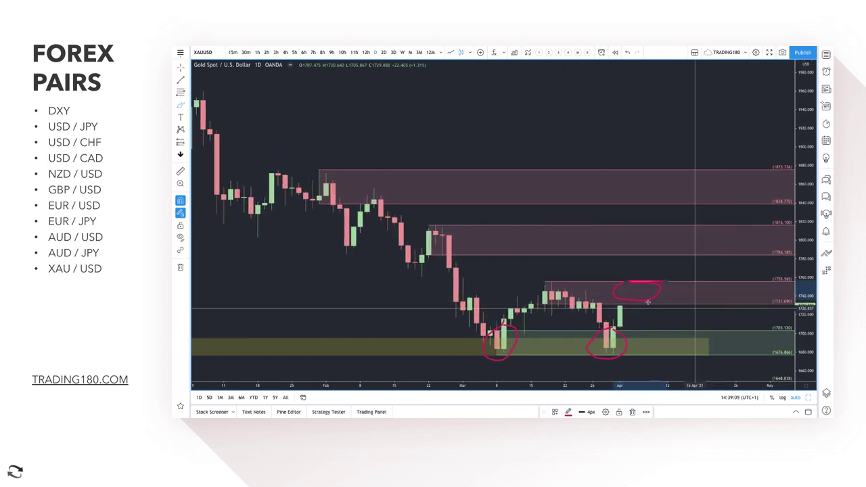
{"action": "left_click_drag", "start_coordinate": [658, 319], "coordinate": [666, 300]}
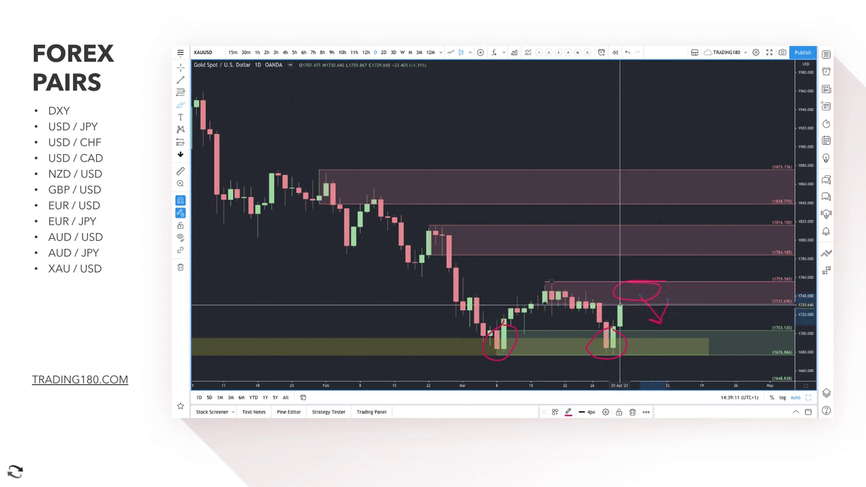
- Extend the lowest red zone's lower edge to about 1726.6, and brush a rising arrow from the circled late-March low
{"action": "left_click_drag", "start_coordinate": [619, 304], "coordinate": [589, 307]}
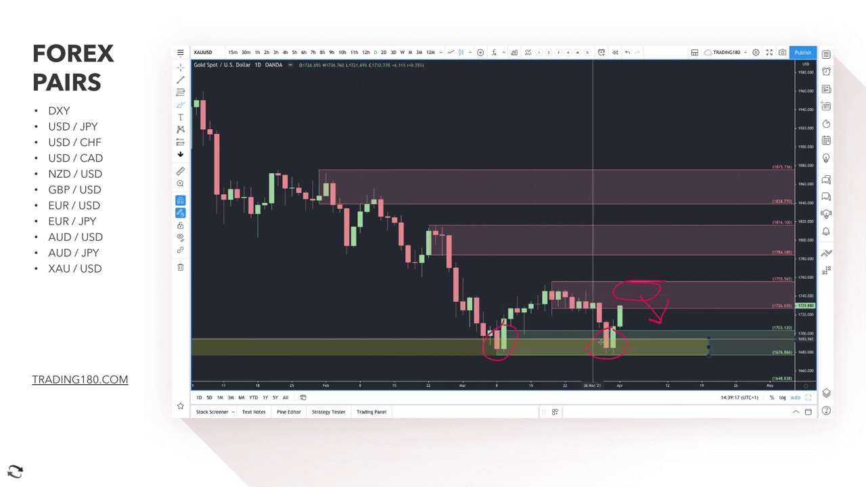
{"action": "left_click_drag", "start_coordinate": [619, 351], "coordinate": [682, 329]}
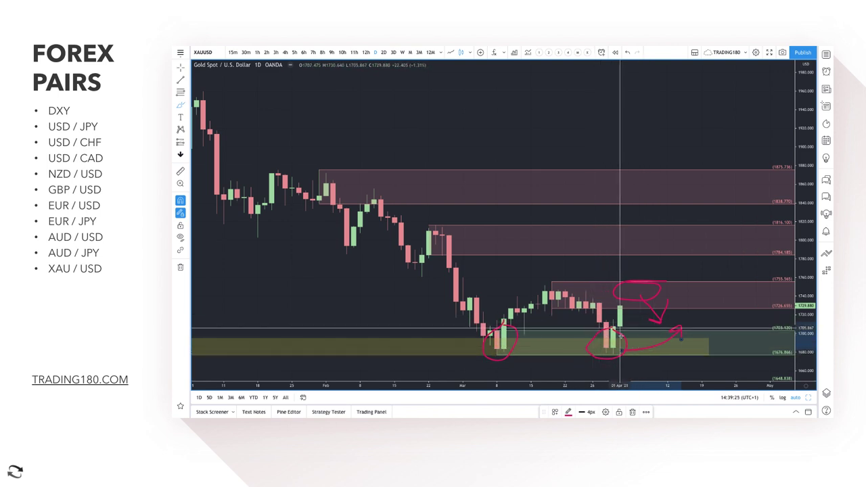
- Delete the brushed circle and falling arrow from the lowest red zone
{"action": "scroll", "coordinate": [632, 291], "scroll_direction": "up", "scroll_amount": 3}
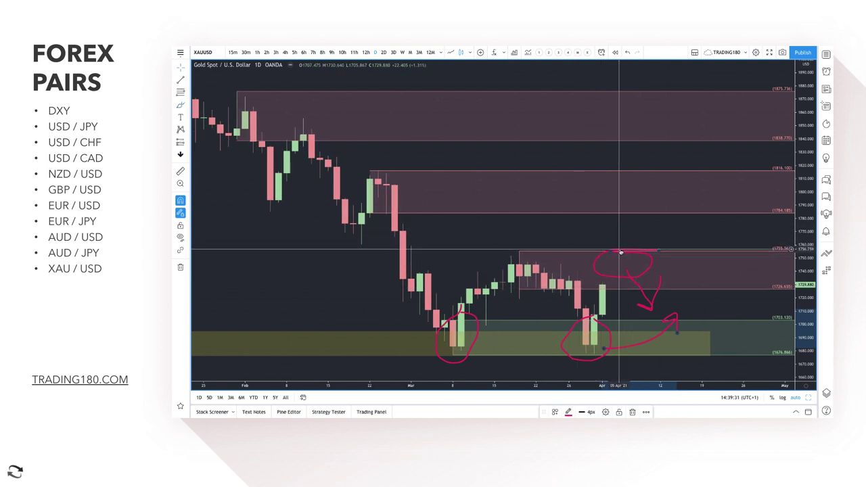
{"action": "left_click", "coordinate": [620, 251]}
{"action": "key", "text": "Delete"}
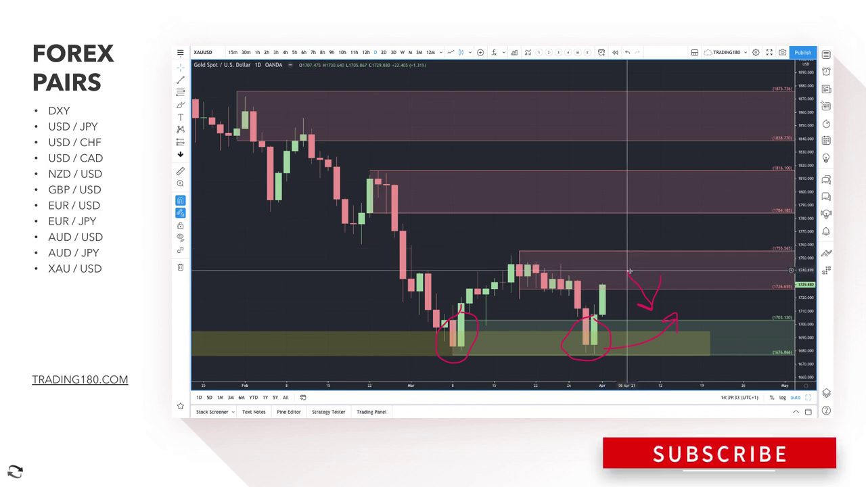
{"action": "left_click", "coordinate": [630, 278]}
{"action": "key", "text": "Delete"}
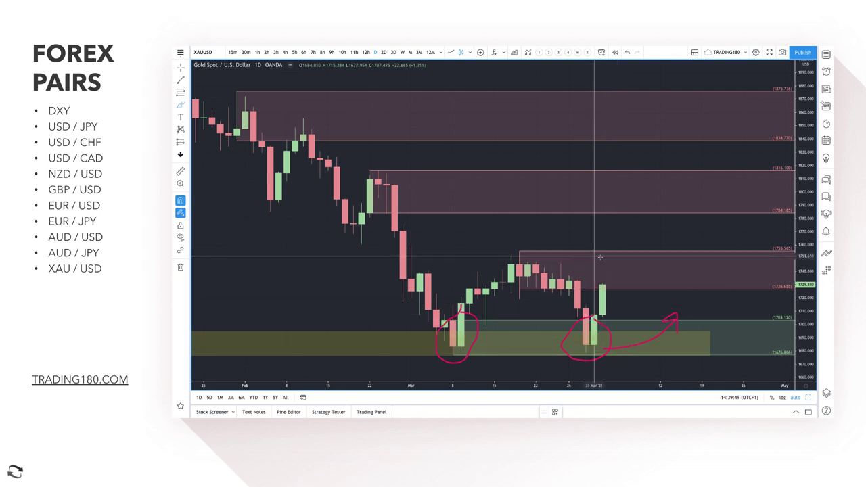
- Brush a circle with a falling arrow in the lowest red zone and another in the 1816.100–1784.185 red zone
{"action": "left_click_drag", "start_coordinate": [611, 255], "coordinate": [643, 298]}
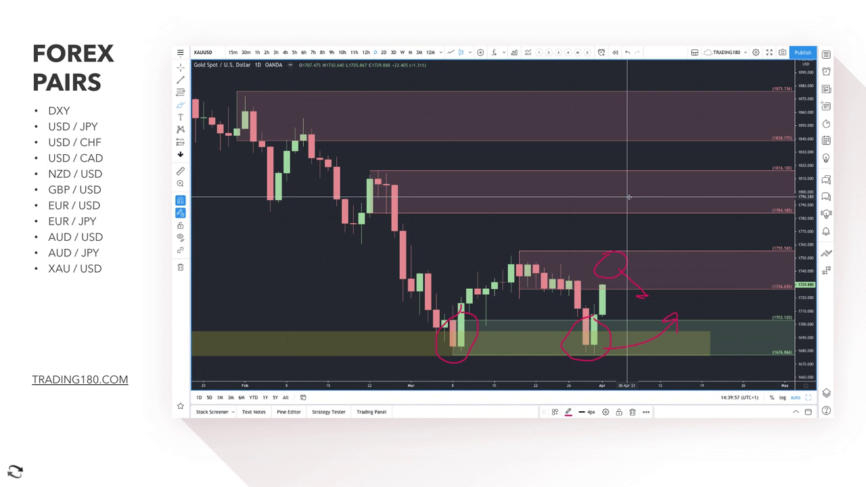
{"action": "mouse_move", "coordinate": [612, 179]}
{"action": "left_mouse_down"}
{"action": "mouse_move", "coordinate": [628, 206]}
{"action": "mouse_move", "coordinate": [644, 201]}
{"action": "mouse_move", "coordinate": [668, 250]}
{"action": "left_mouse_up"}
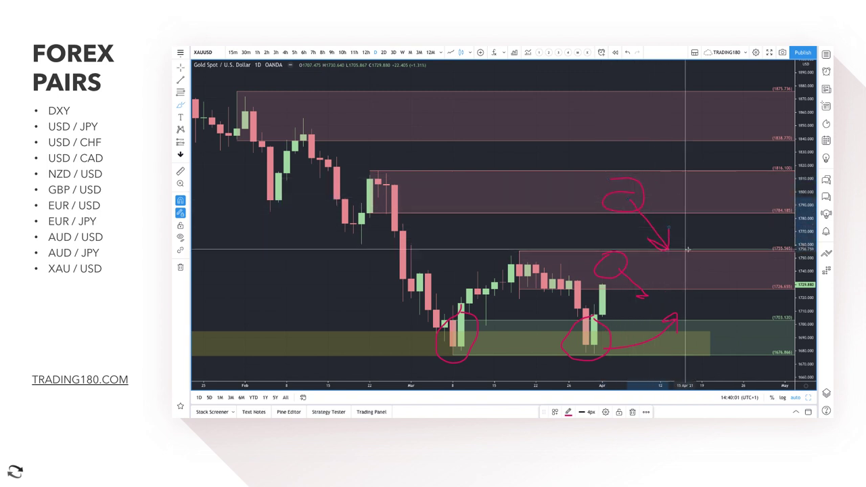
{"action": "scroll", "coordinate": [686, 249], "scroll_direction": "down", "scroll_amount": 2}
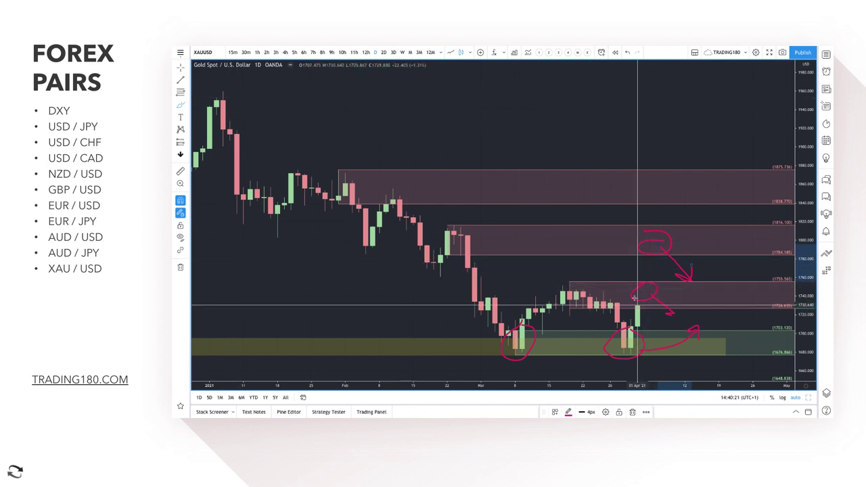
{"action": "scroll", "coordinate": [613, 310], "scroll_direction": "down", "scroll_amount": 2}
{"action": "scroll", "coordinate": [612, 311], "scroll_direction": "down", "scroll_amount": 3}
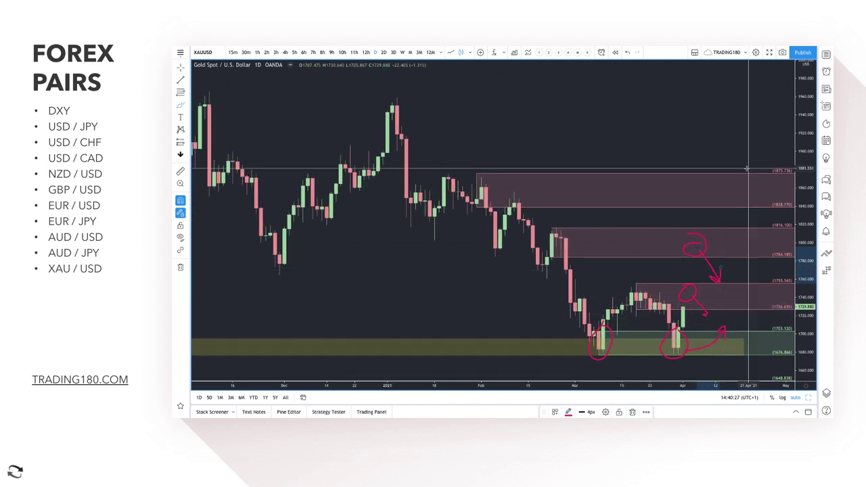
{"action": "scroll", "coordinate": [746, 196], "scroll_direction": "down", "scroll_amount": 3}
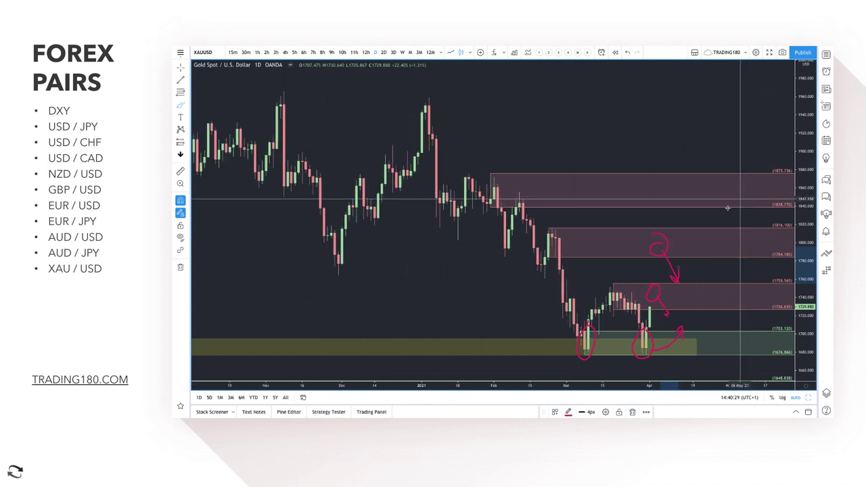
{"action": "scroll", "coordinate": [711, 307], "scroll_direction": "up", "scroll_amount": 5}
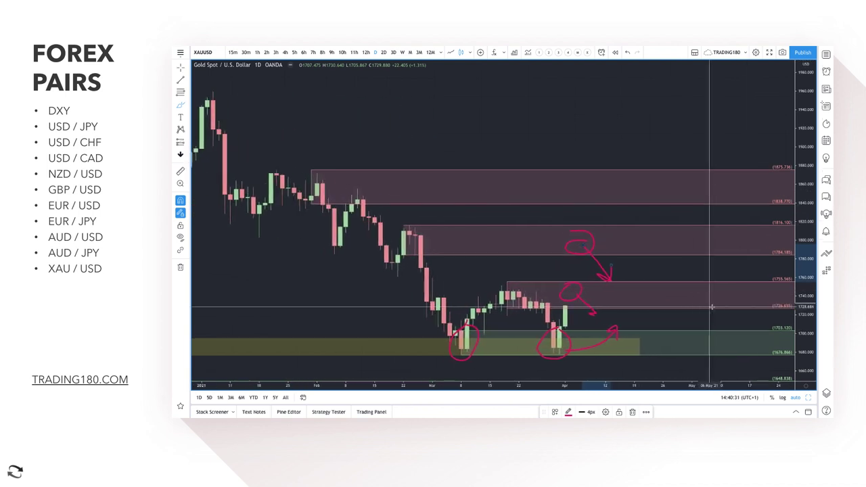